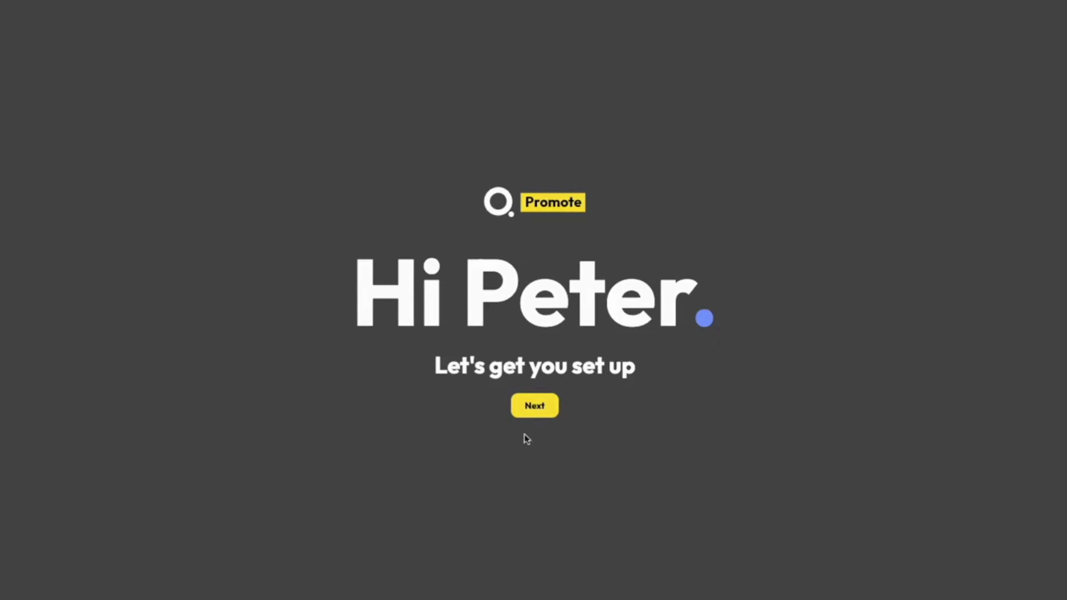
Step: Look at the team setup options, then continue as a single user ('It's just me')
click(530, 404)
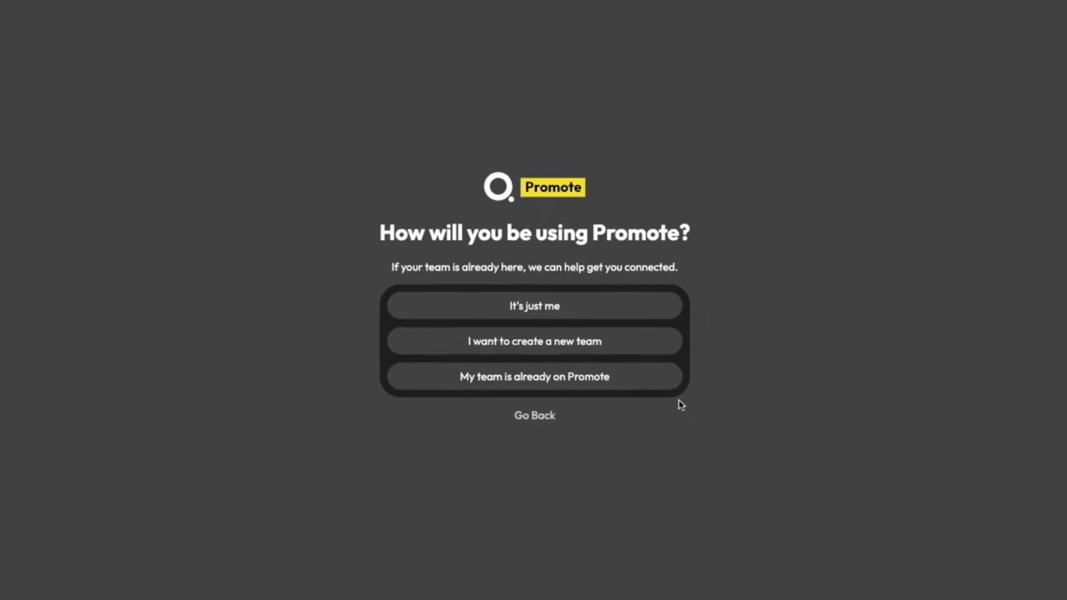
click(645, 378)
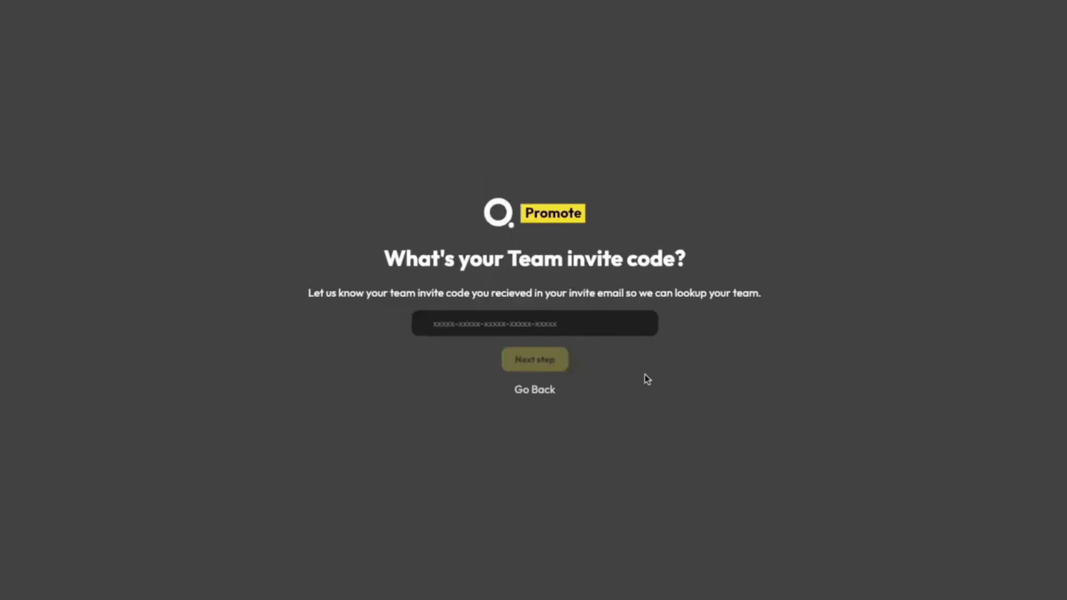
key(alt+Left)
click(595, 344)
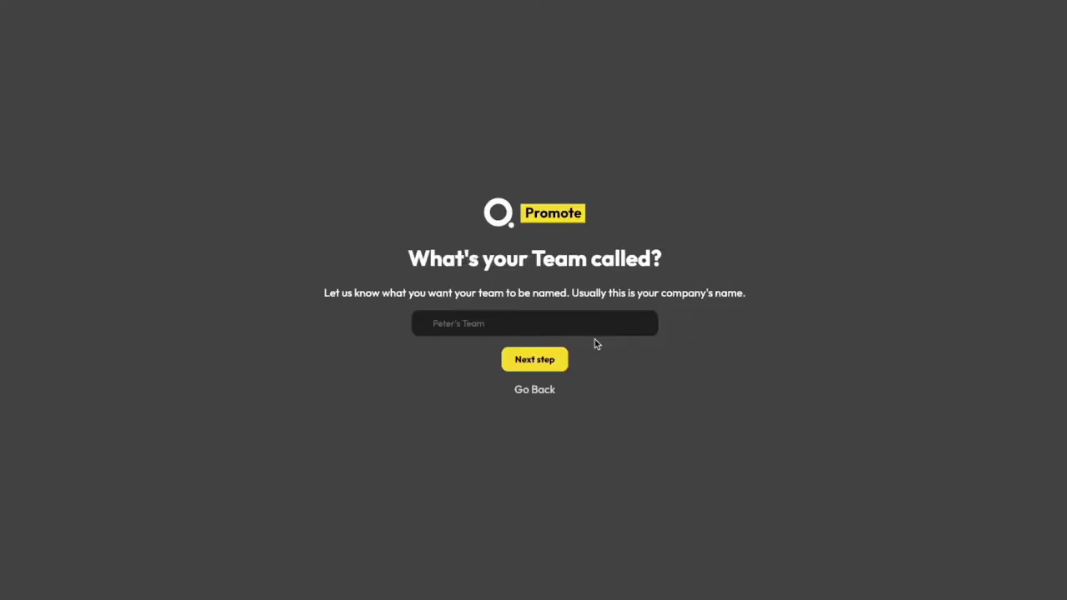
click(557, 319)
key(alt+Left)
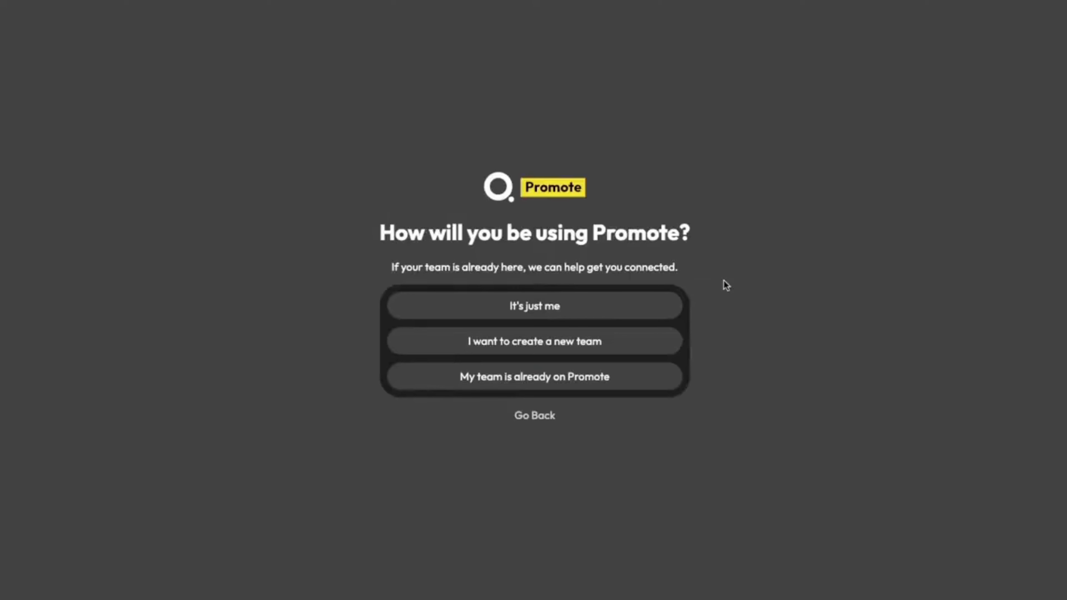
click(644, 305)
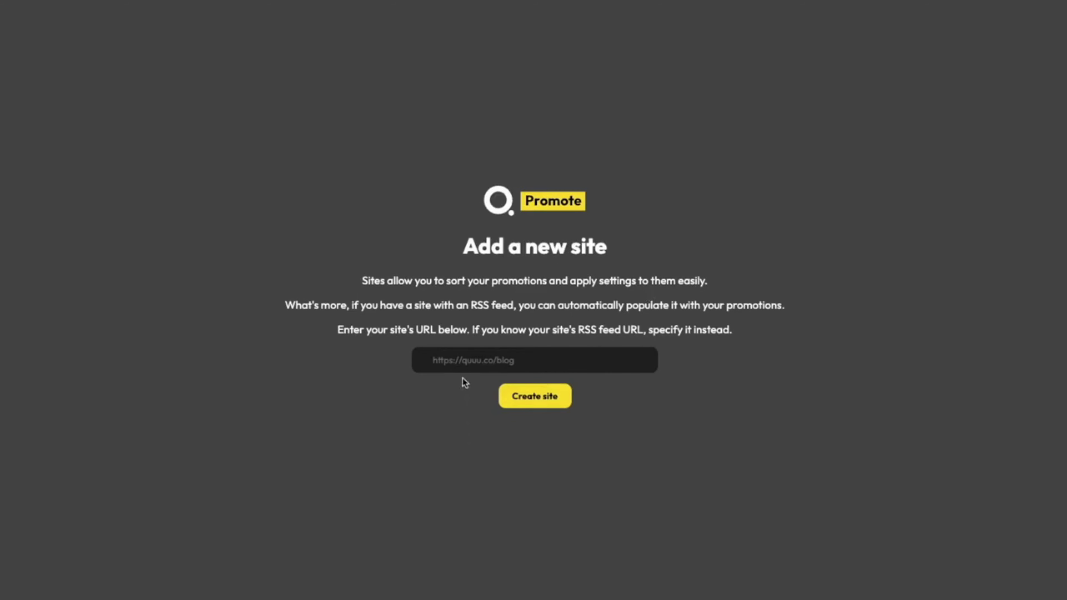
click(465, 360)
text(https://quuu.co/blog)
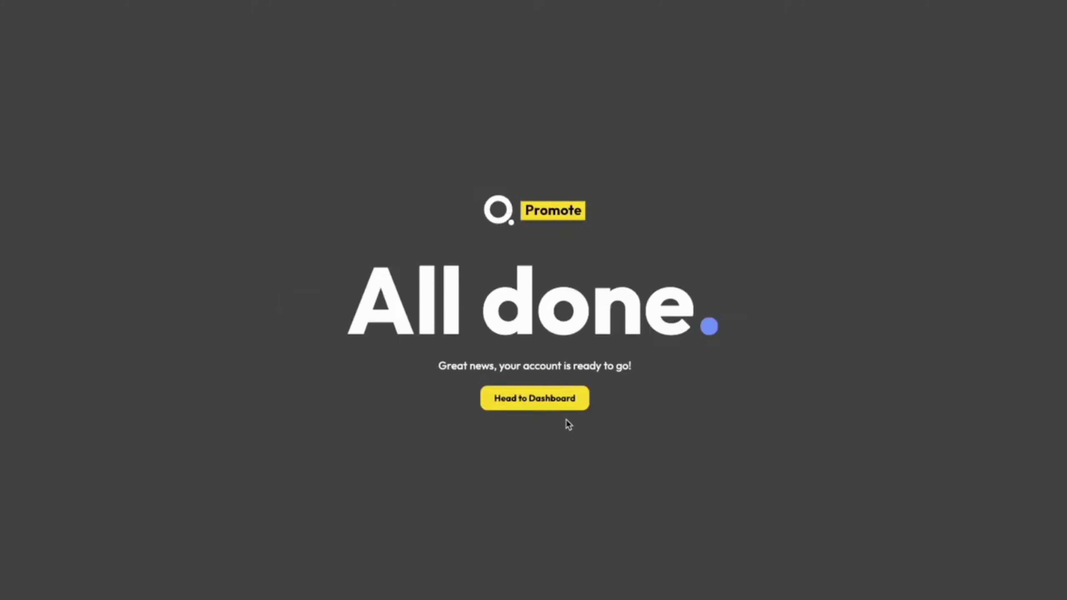
click(562, 400)
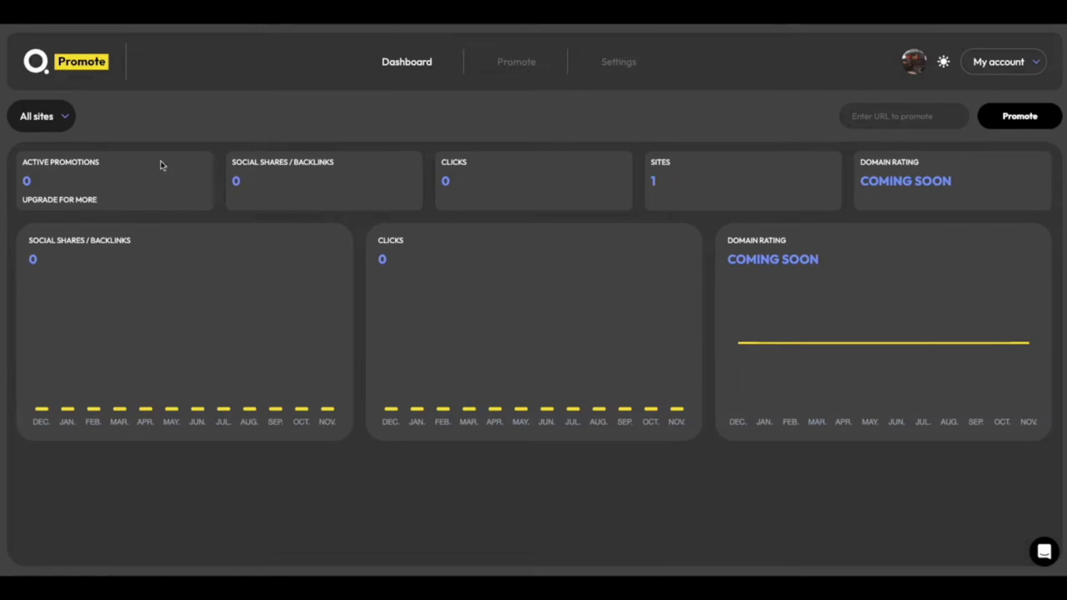
Step: Filter the dashboard to the Quuu Blog site, then go to the Promote article list
click(62, 122)
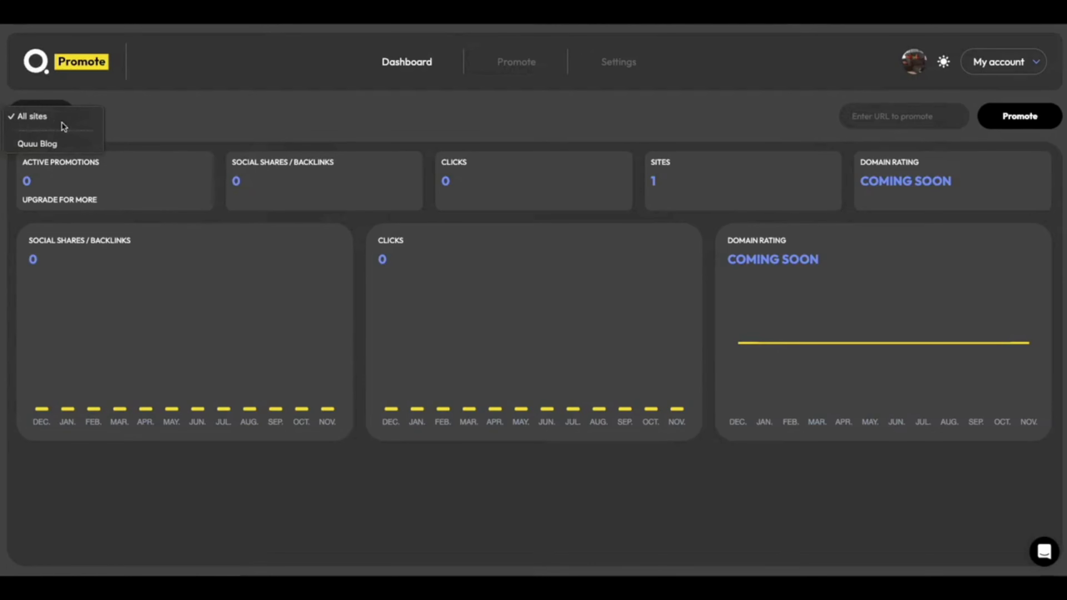
click(65, 146)
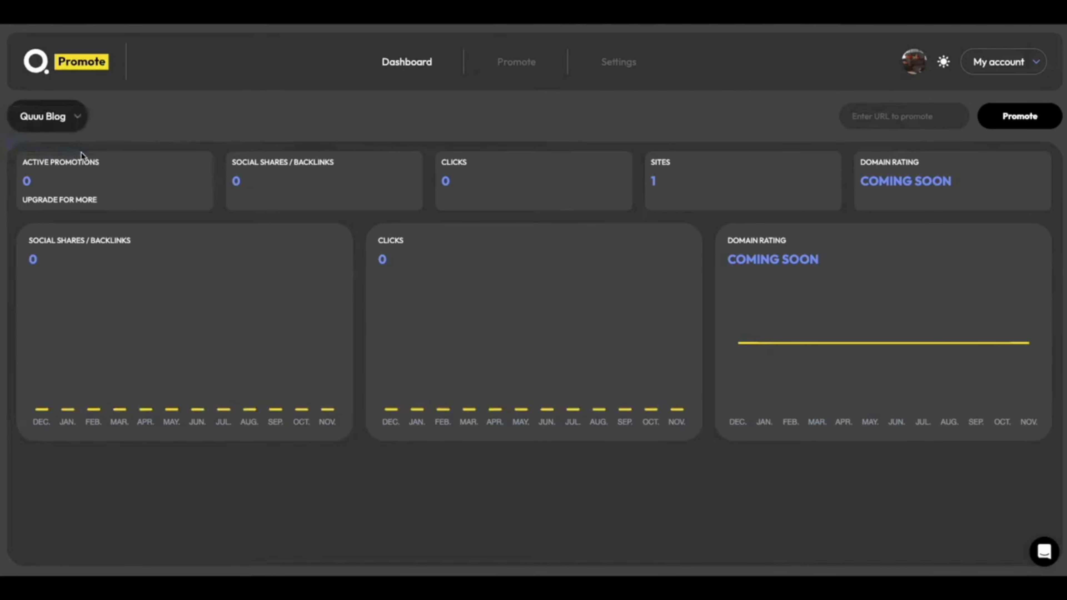
click(516, 61)
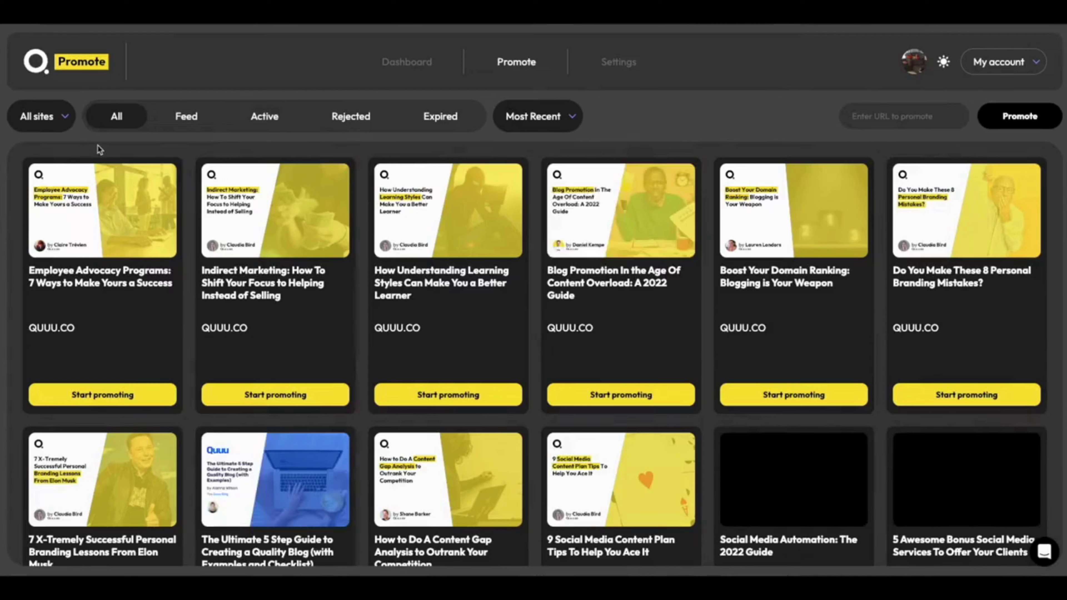
Step: Filter the grid to Quuu Blog, view the Feed and Active tabs, and show the sort options
click(65, 119)
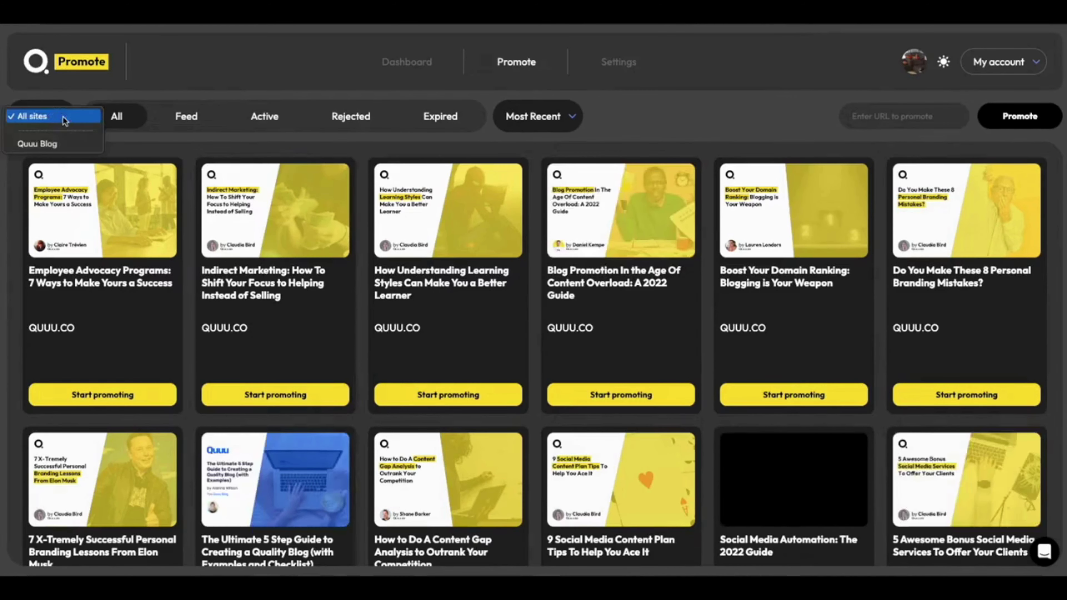
click(66, 143)
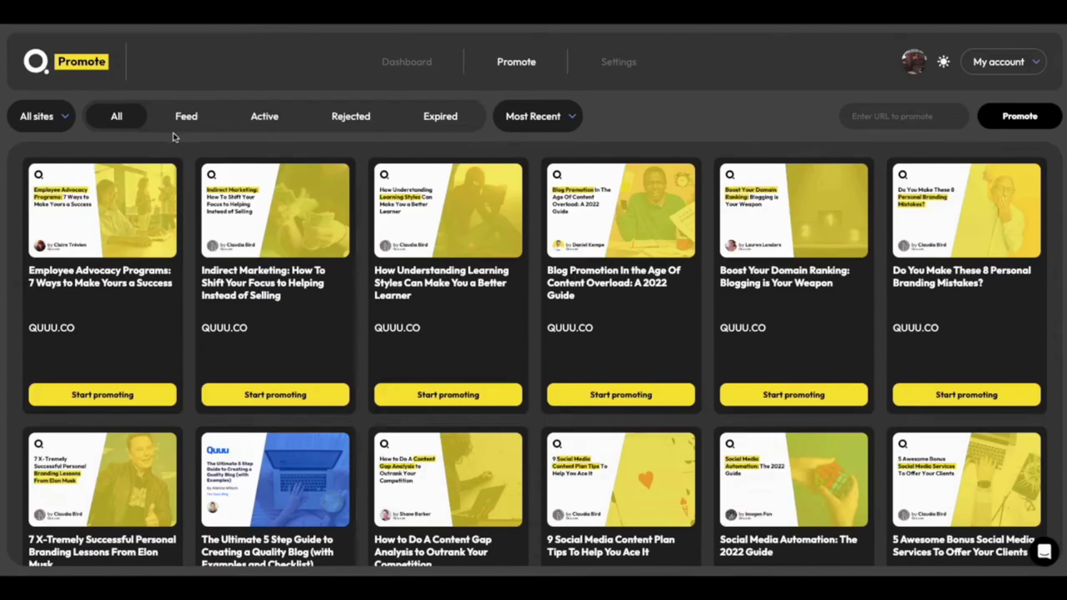
click(181, 121)
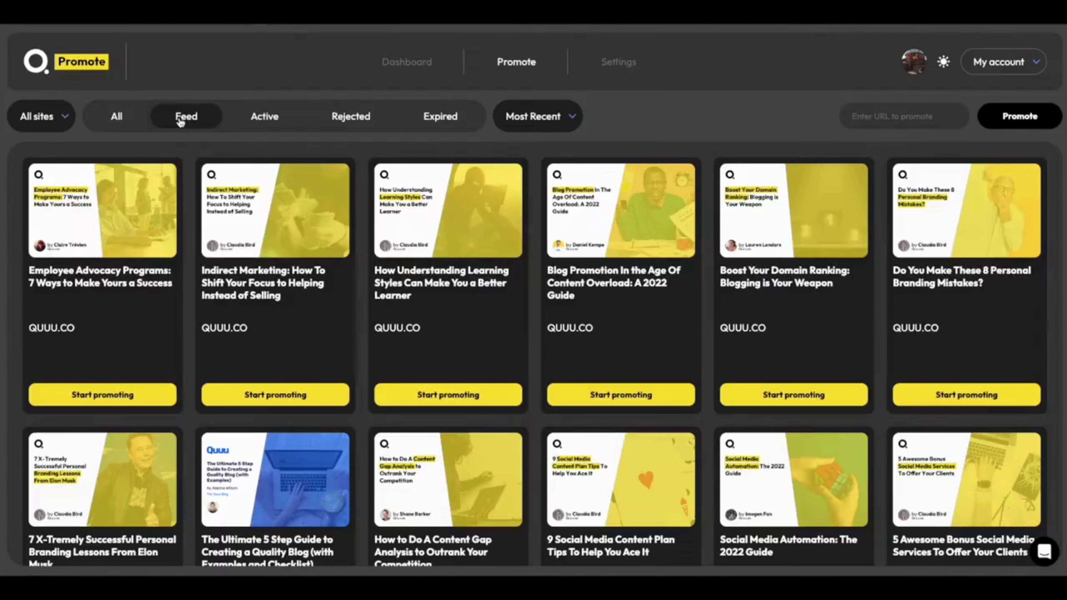
click(266, 121)
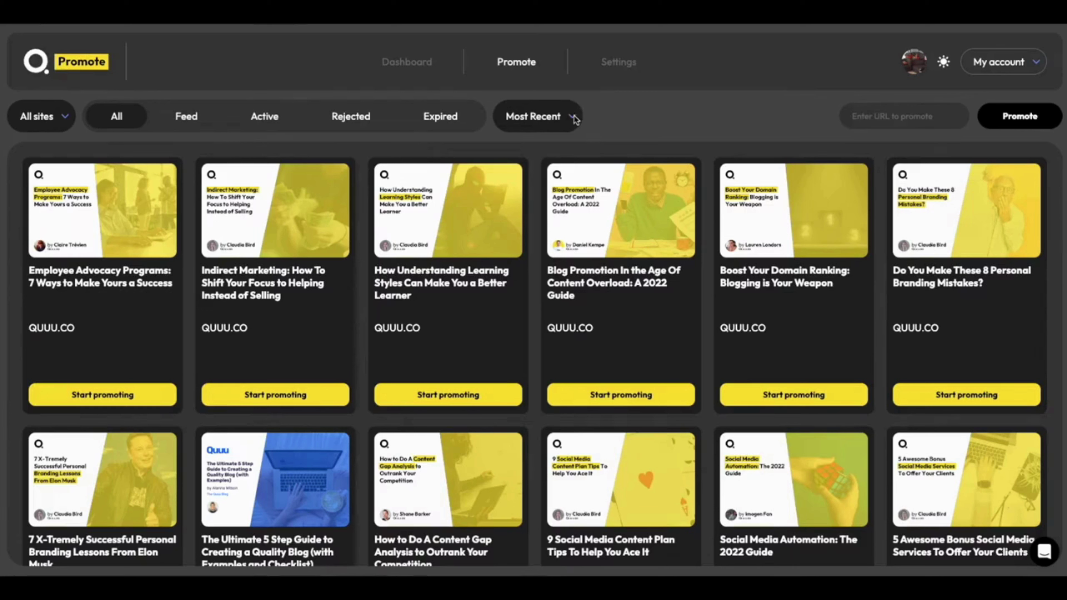
click(573, 118)
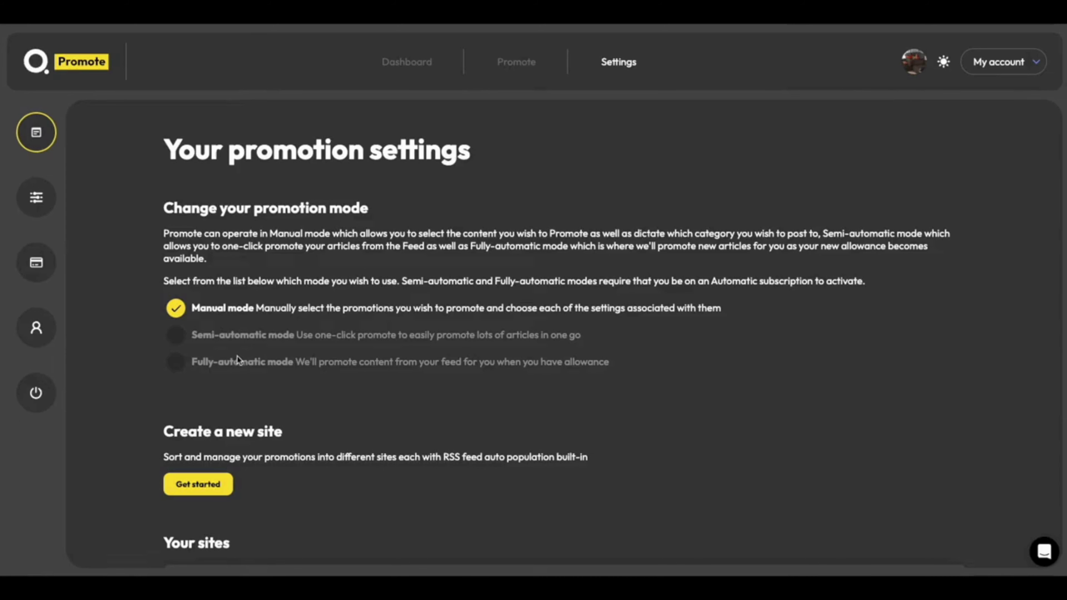
Step: Filter the Promote grid by Quuu Blog, then 9to5Mac, then back to all sites
scroll(251, 407, down, 2)
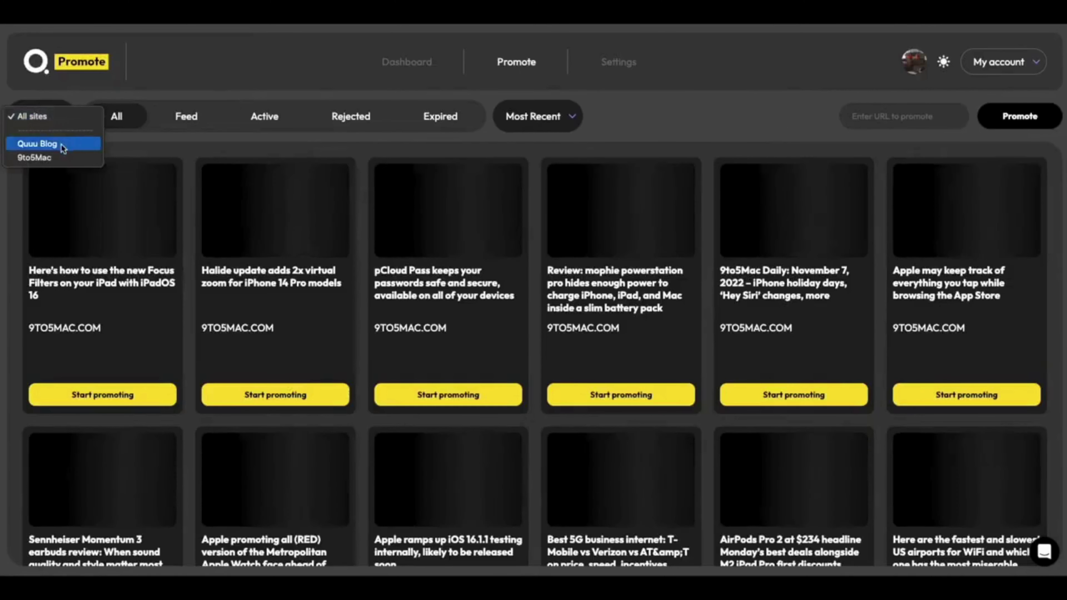
click(61, 143)
click(56, 124)
click(54, 128)
click(66, 130)
click(83, 78)
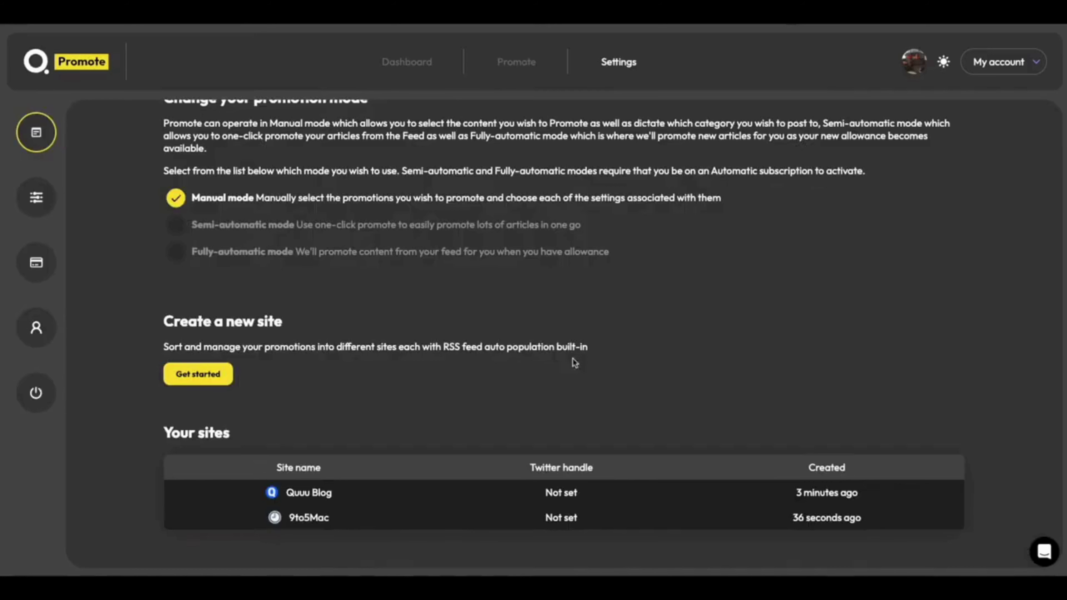
click(494, 491)
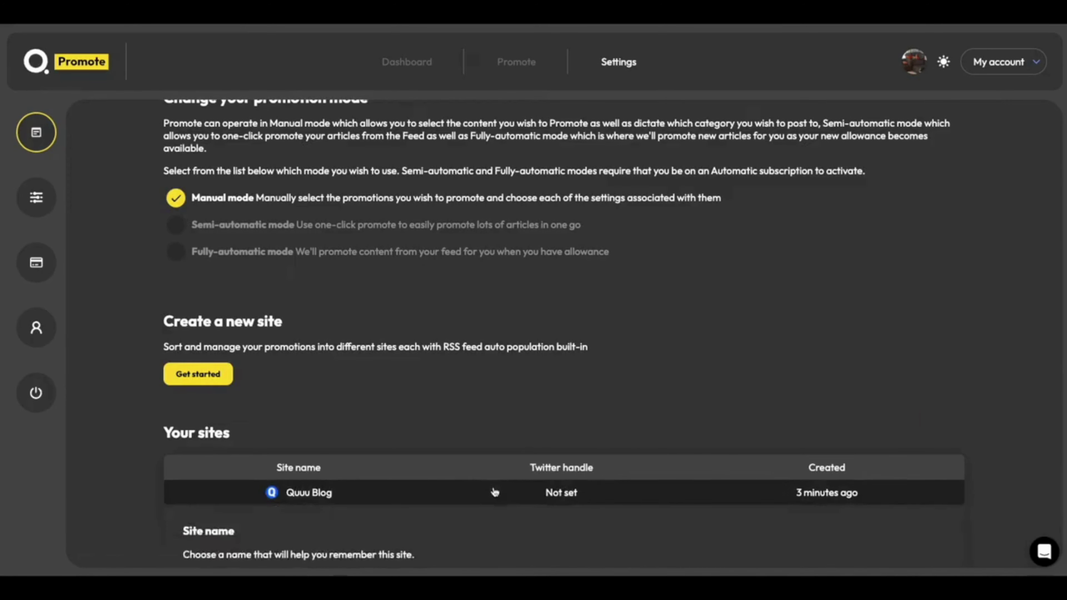
scroll(494, 492, down, 3)
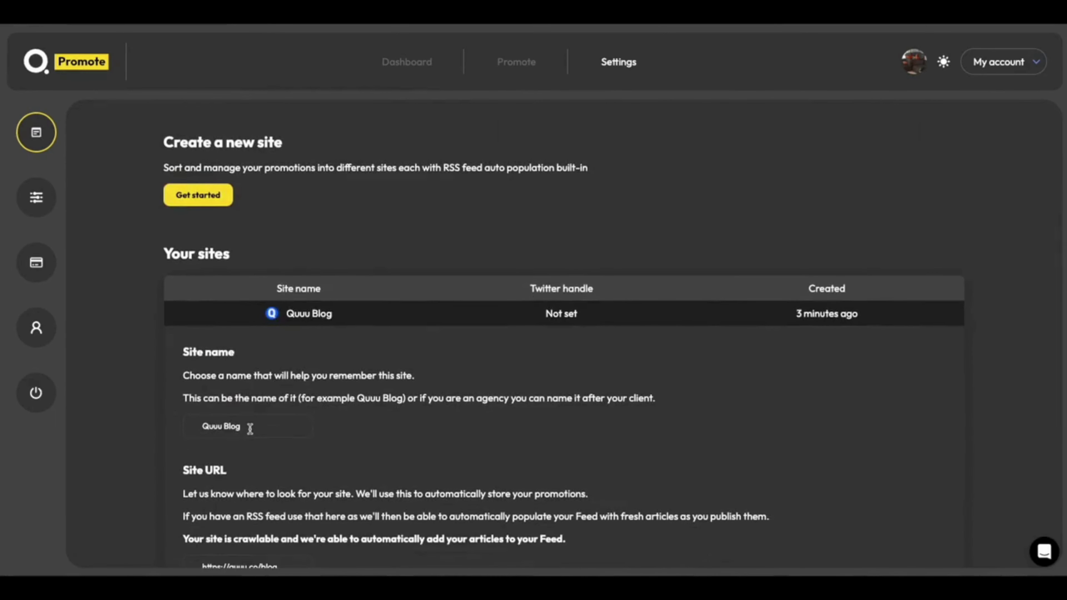
scroll(249, 428, down, 6)
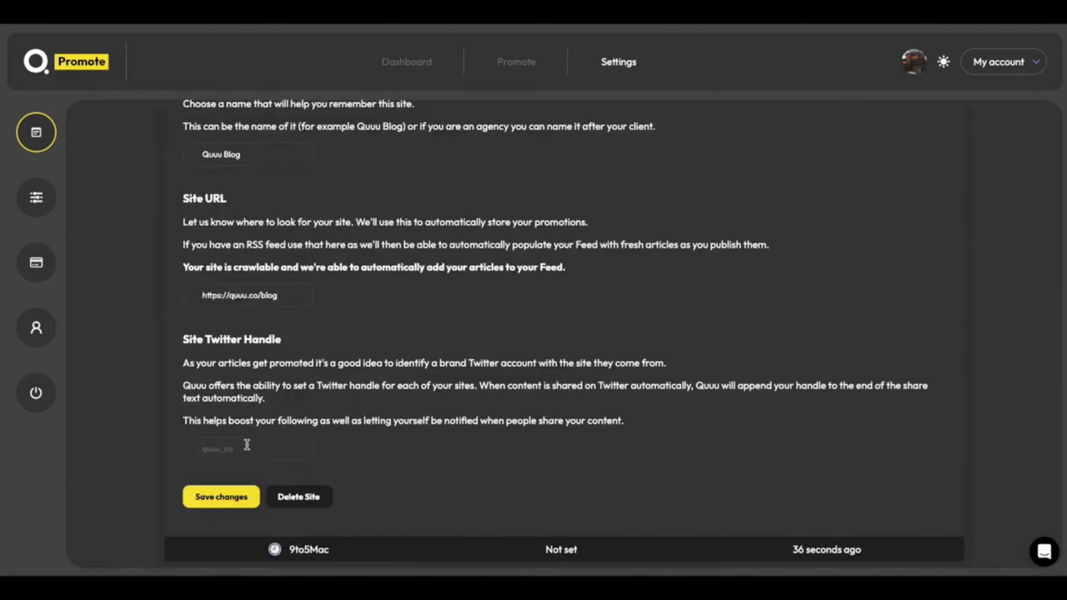
click(247, 444)
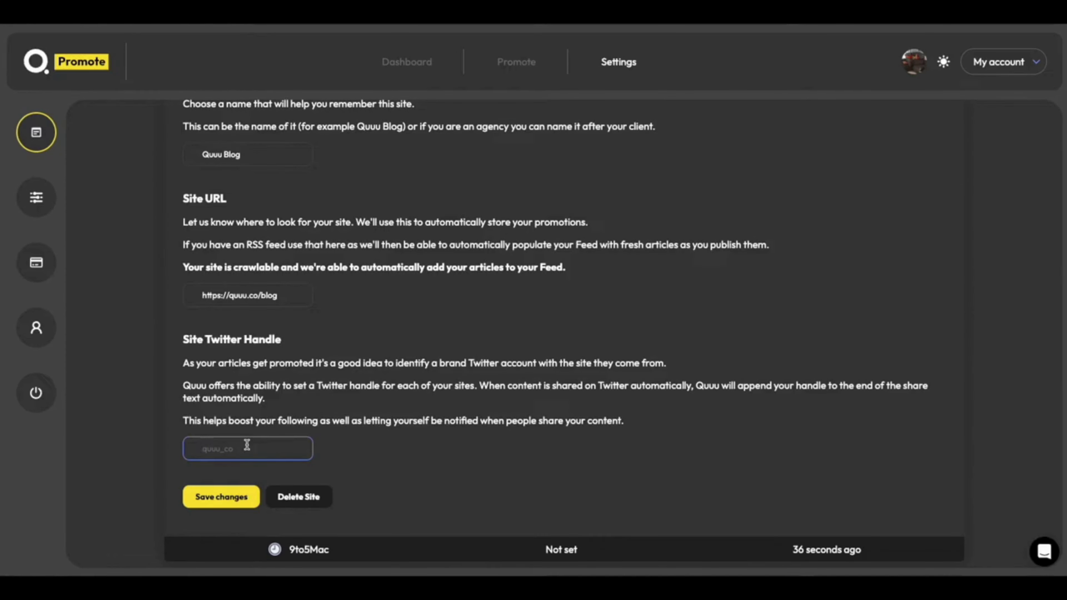
text(quuu_co)
click(239, 498)
click(499, 400)
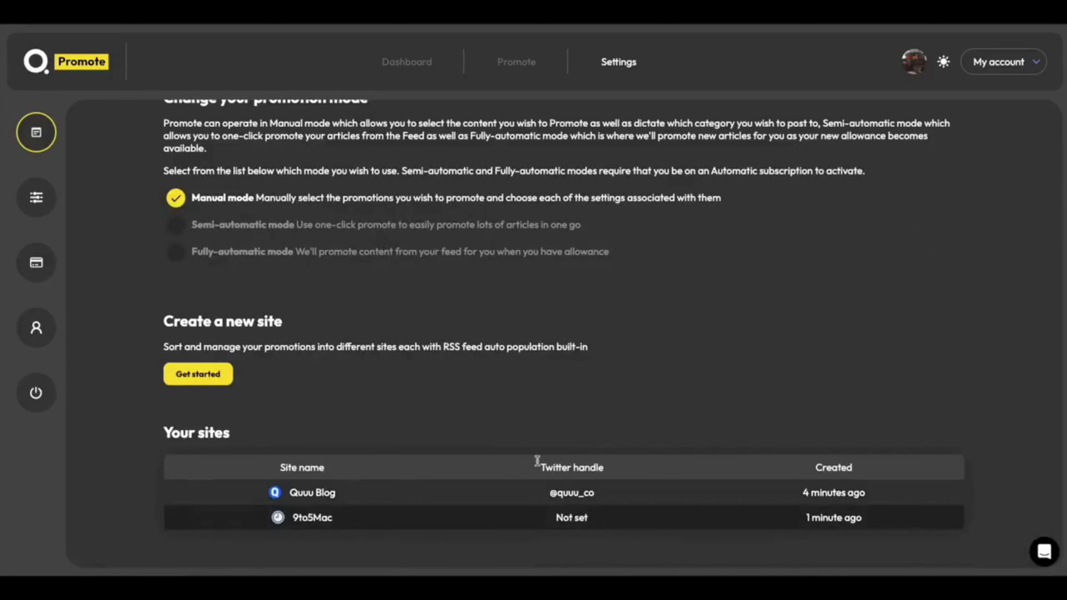
scroll(489, 506, down, 10)
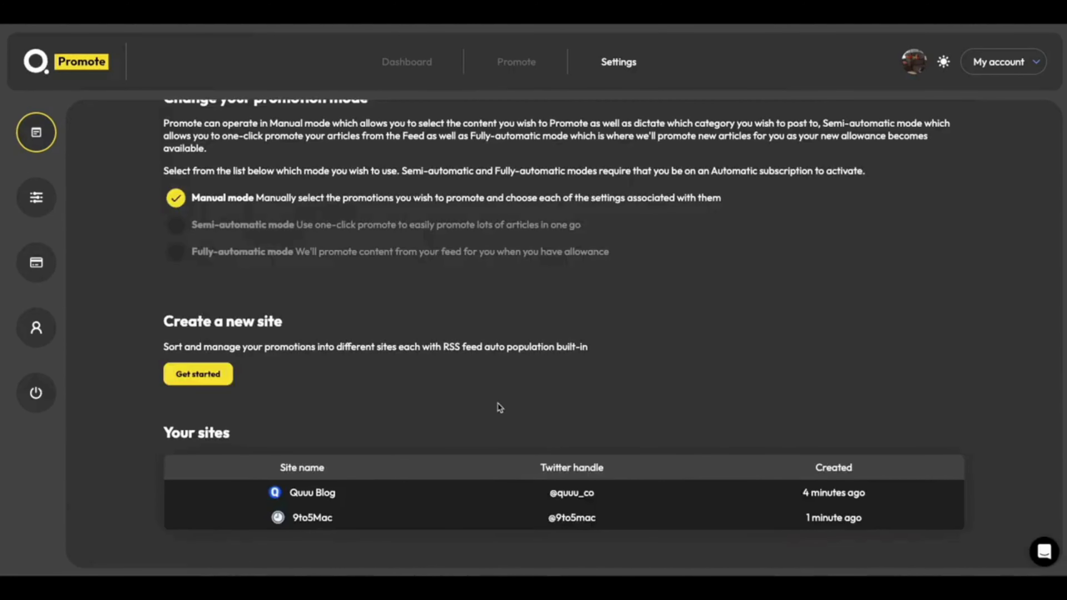
Step: Switch promotion to Fully-automatic mode and preview the article grid with it
scroll(499, 406, up, 3)
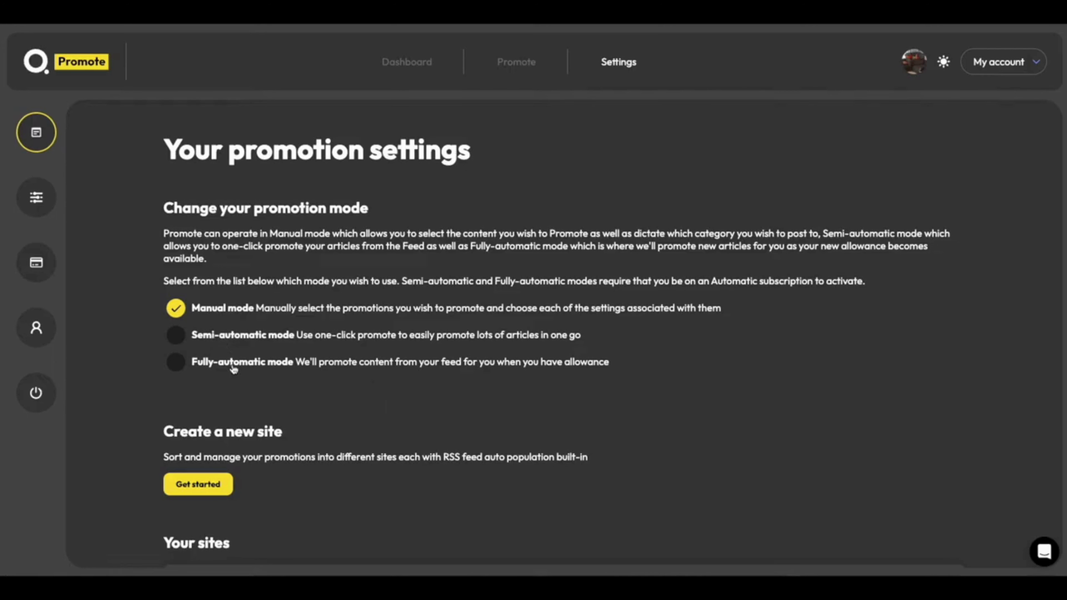
click(176, 363)
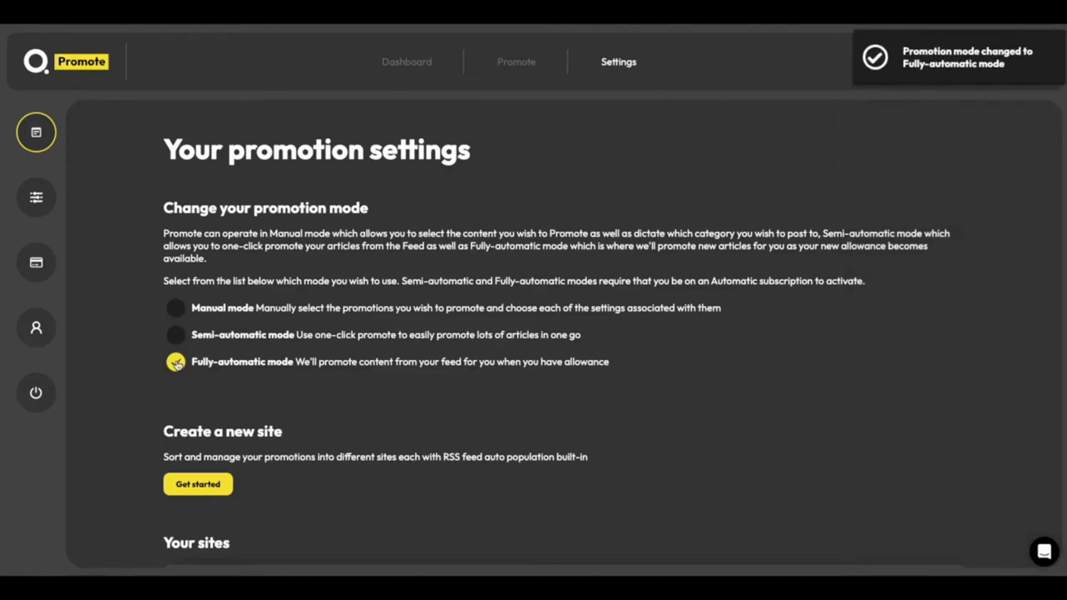
click(525, 64)
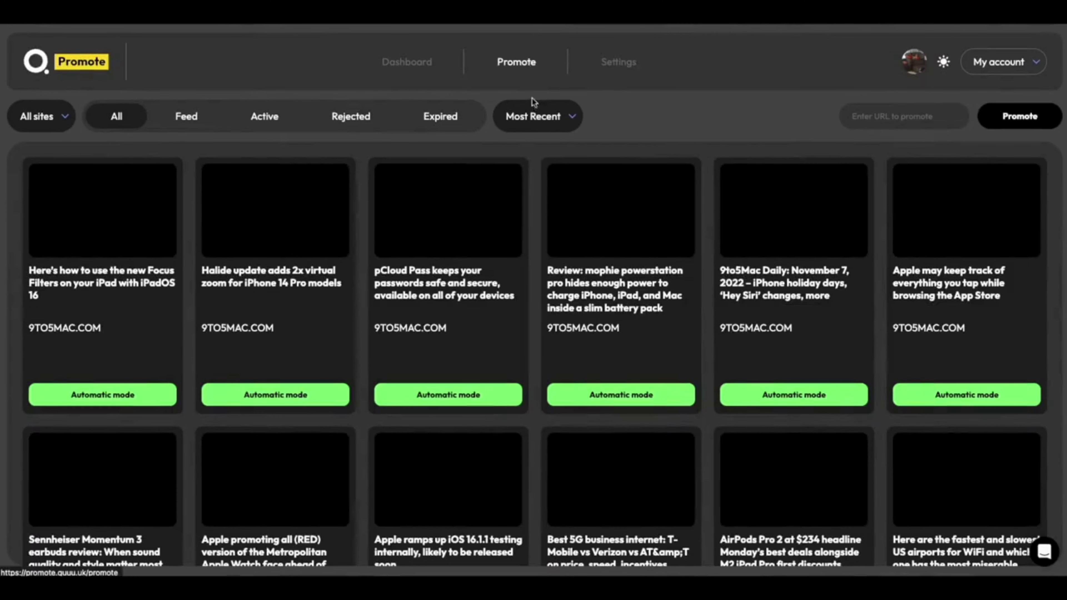
click(617, 63)
Step: Try Semi-automatic (one-click) mode in the grid, then set promotion mode back to Manual
click(251, 338)
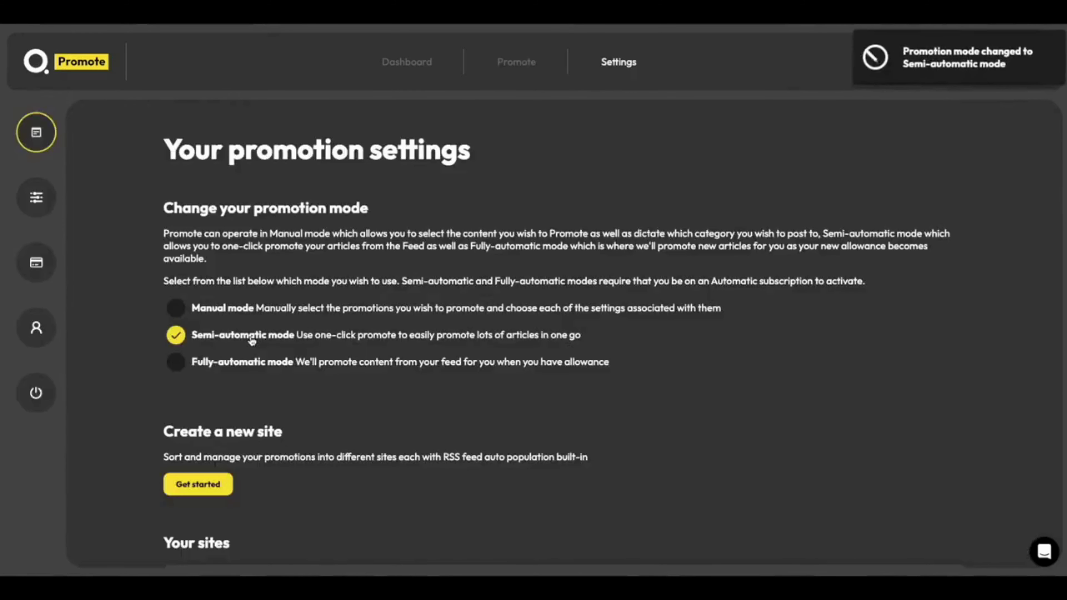
click(520, 65)
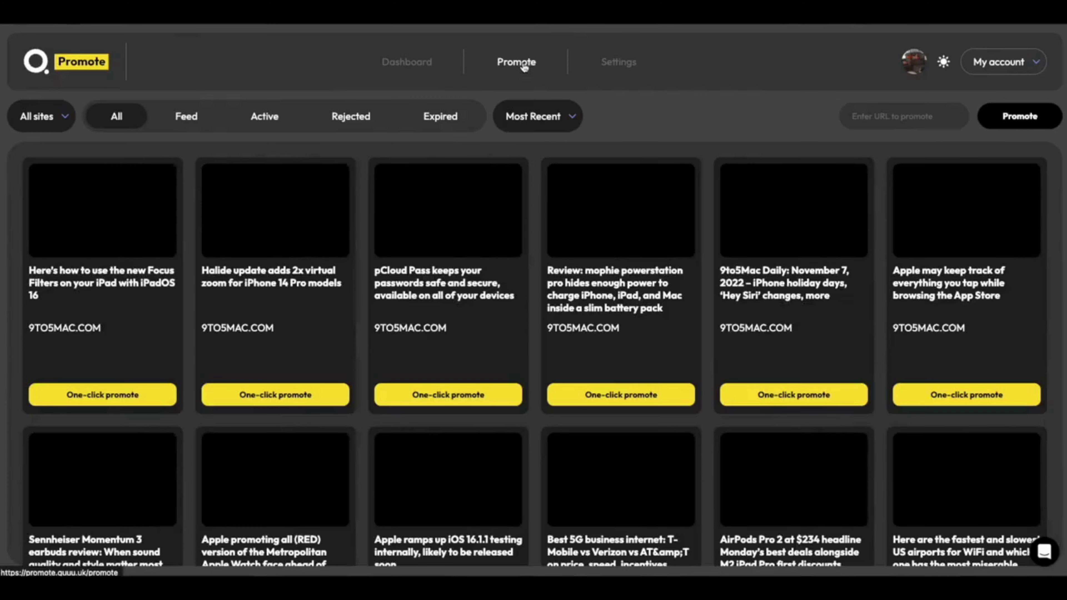
click(617, 63)
click(228, 309)
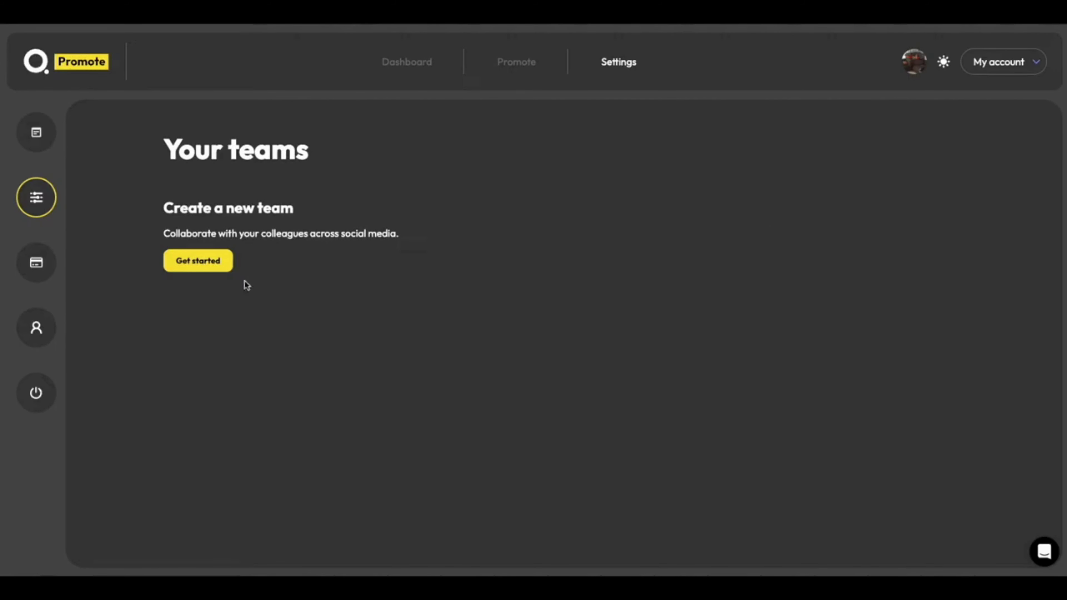
Step: Create a new team named 'Quuu Team'
click(213, 264)
click(449, 356)
text(Quuu Team)
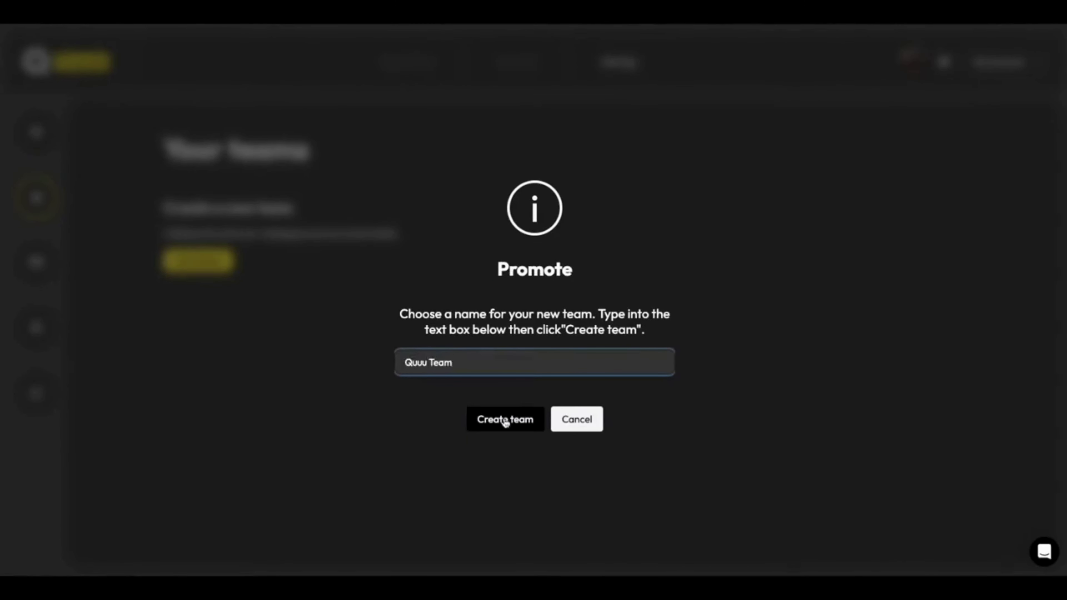
click(504, 421)
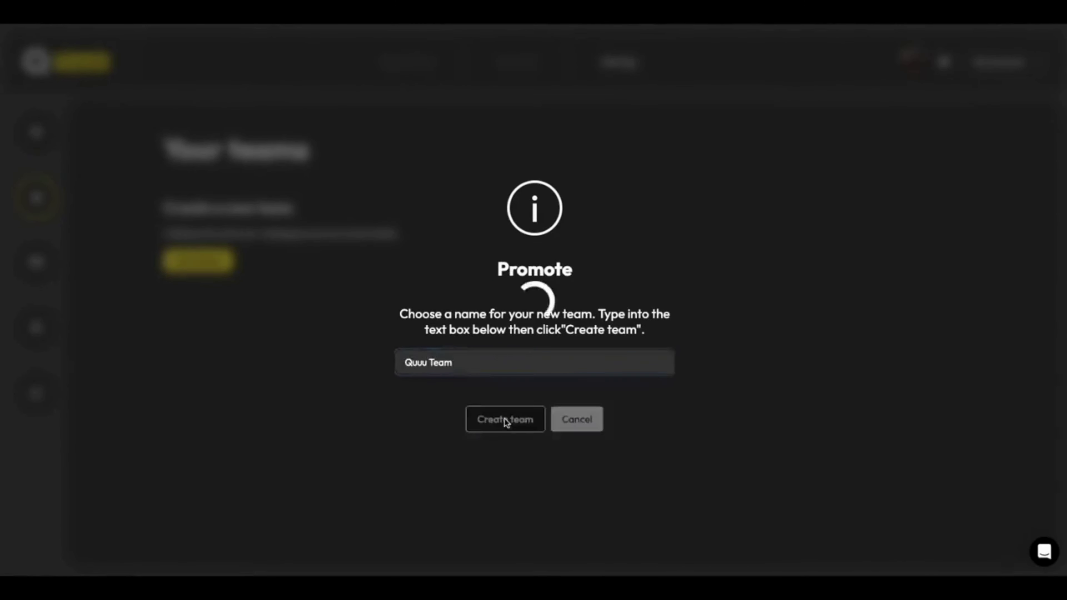
Step: Continue through team customisation to the site step and begin entering the site URL
click(499, 392)
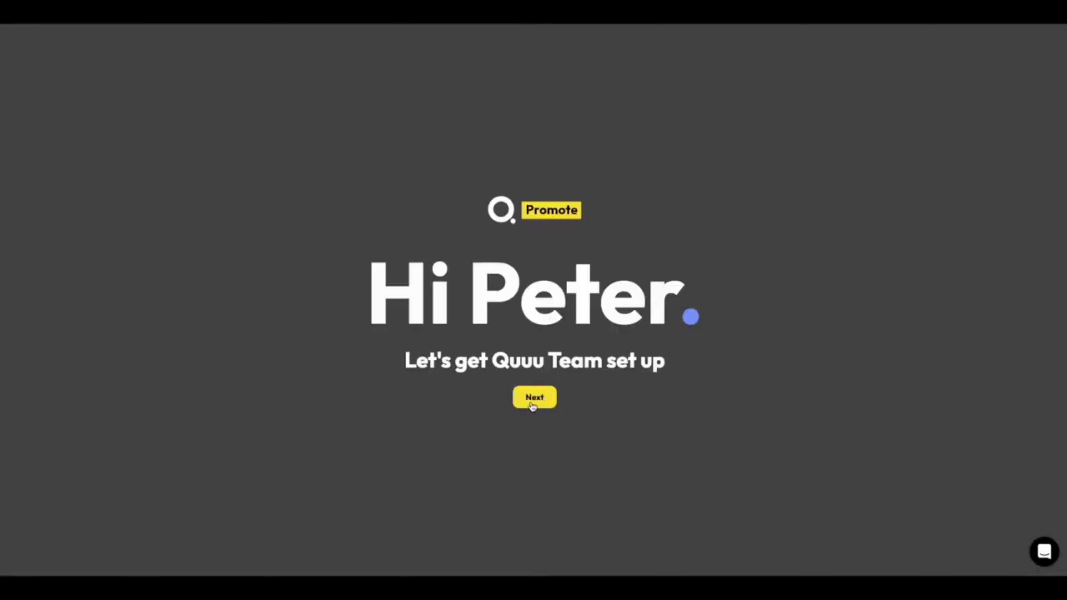
click(532, 404)
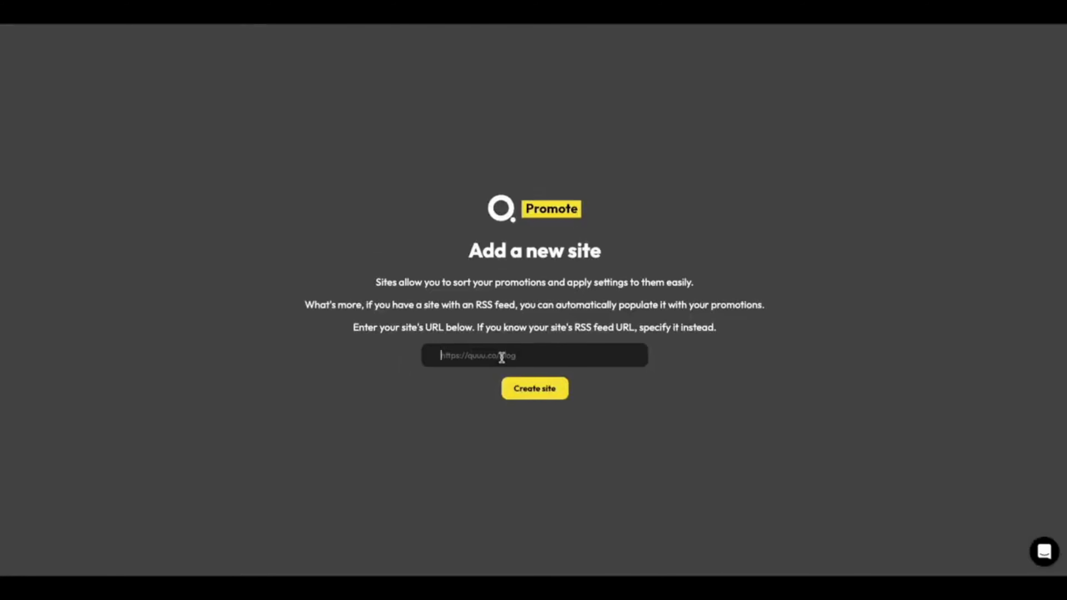
click(501, 357)
text(htt)
text(ps://9to5google.cin)
click(505, 381)
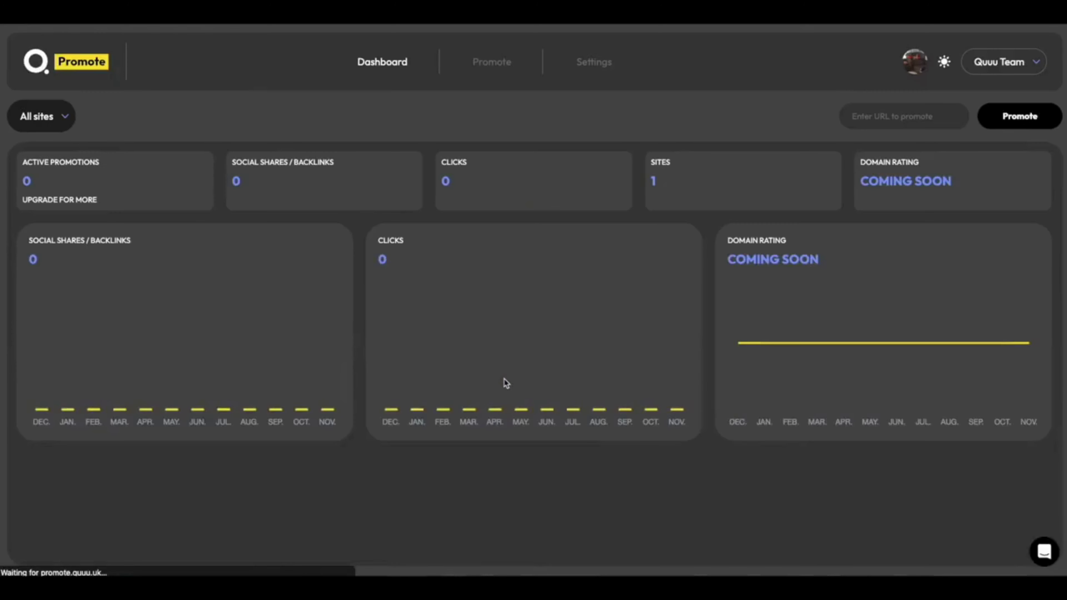
click(488, 63)
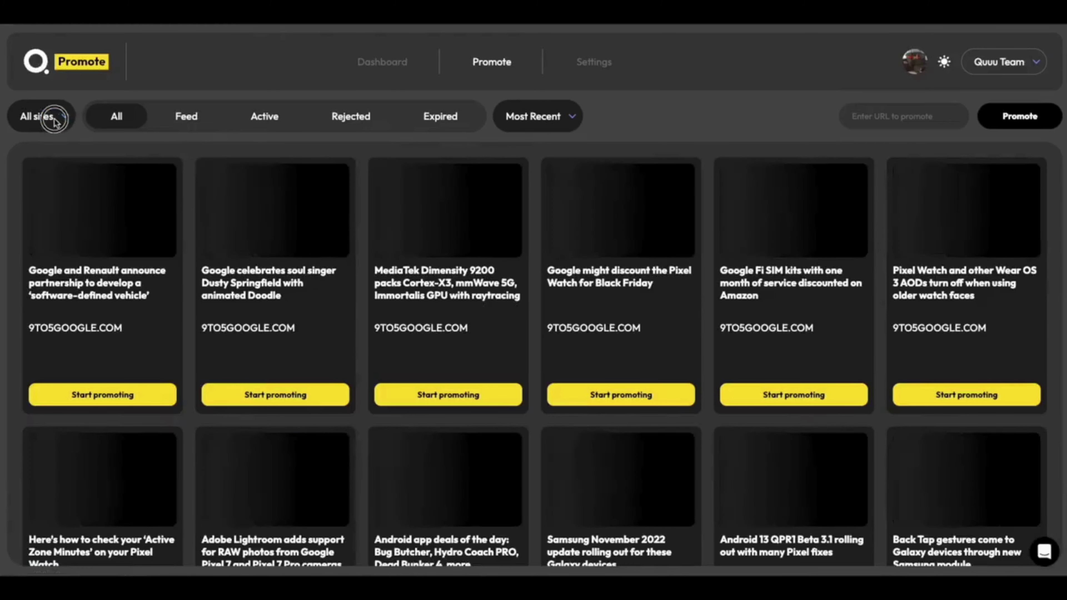
Step: Filter the feed by a different site, return to the dashboard, and show the teams list
click(41, 116)
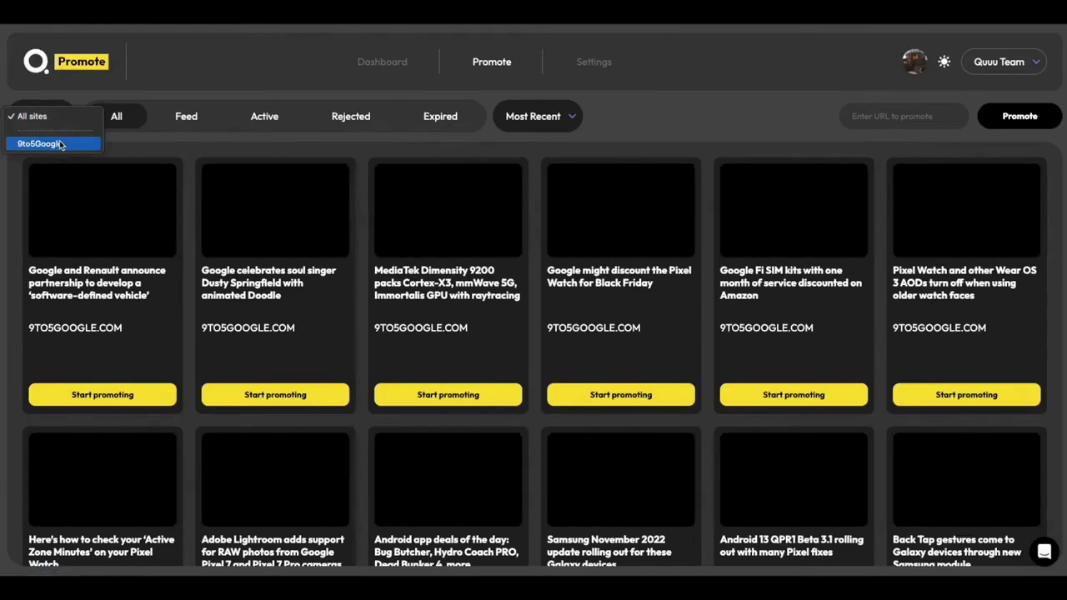
click(857, 45)
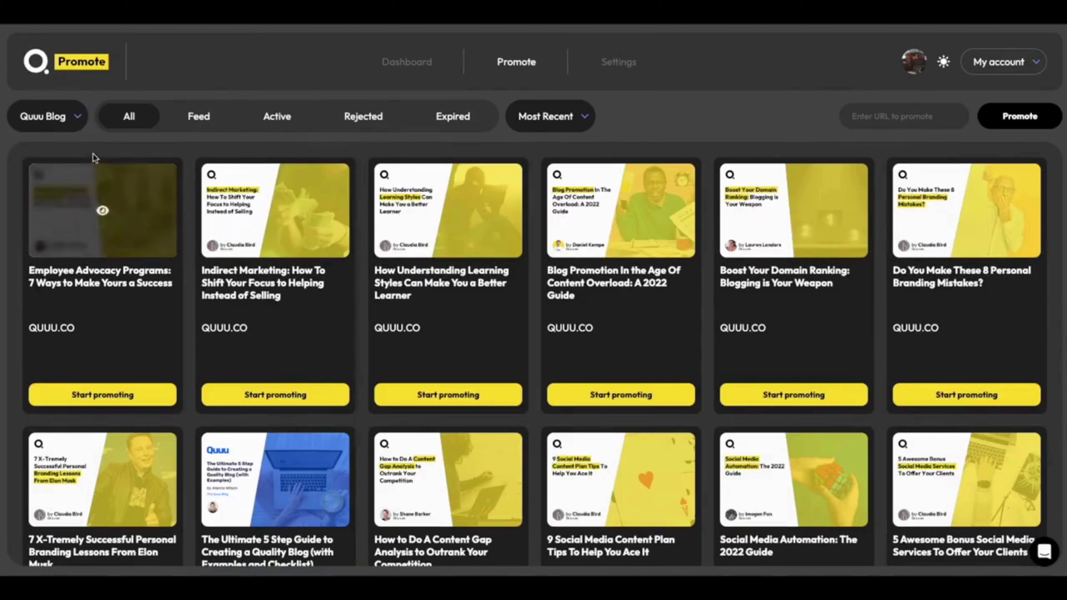
click(63, 119)
click(64, 132)
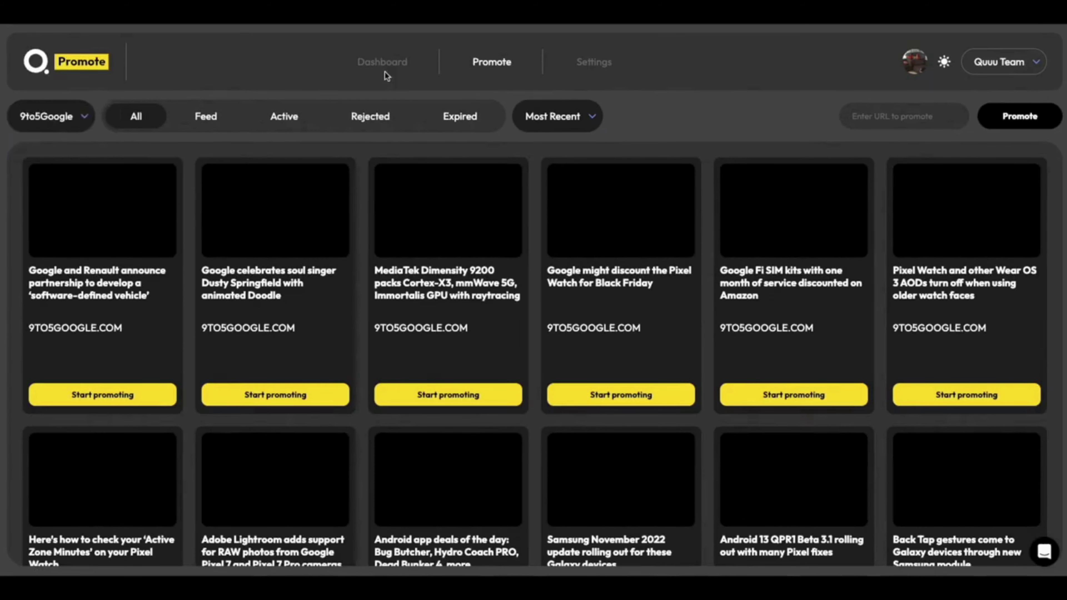
click(397, 69)
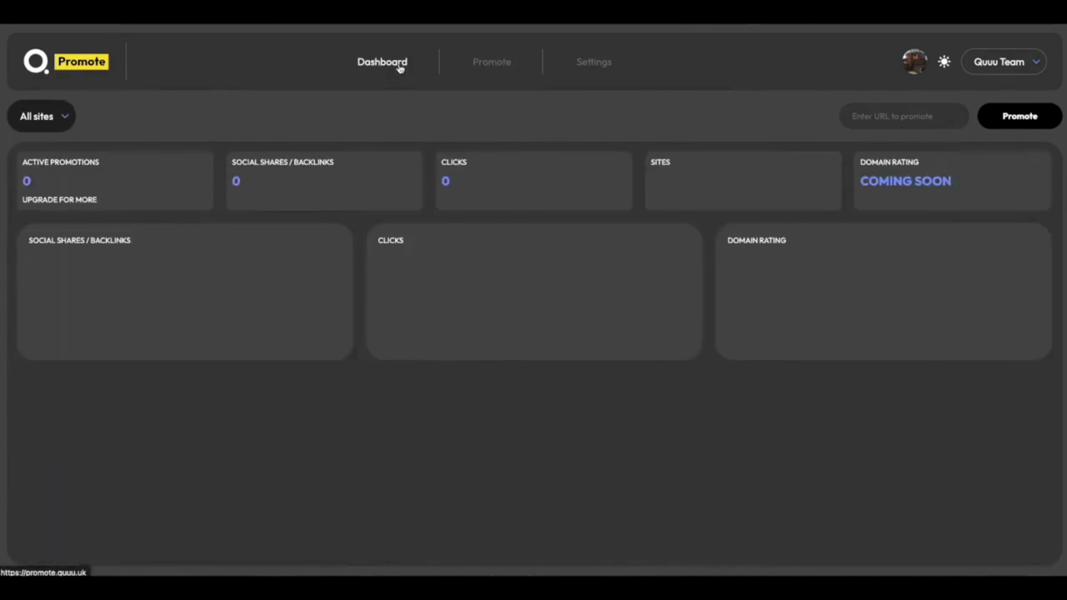
click(1009, 61)
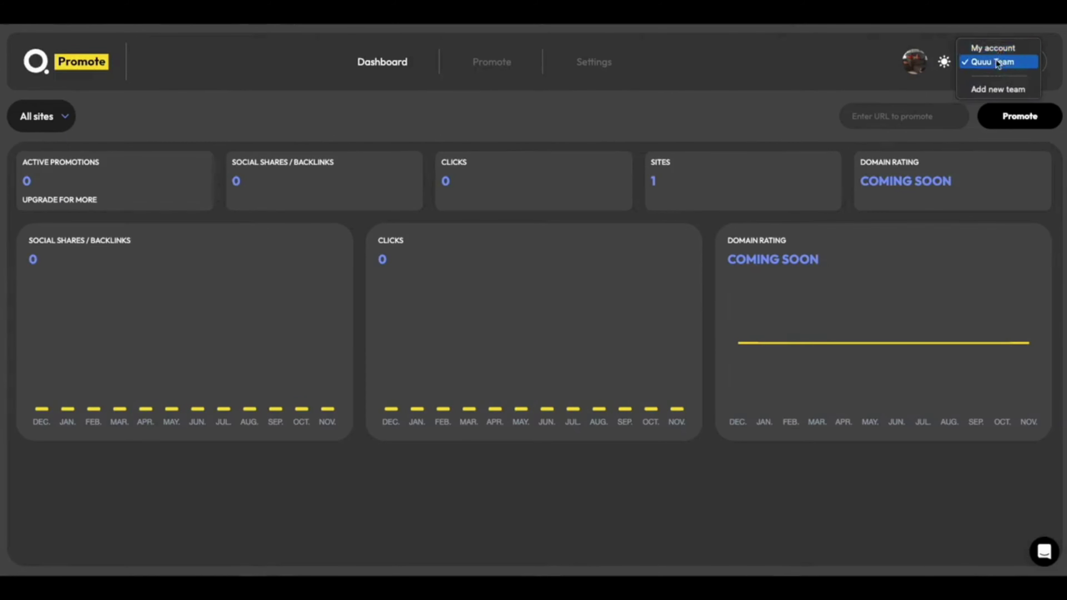
click(994, 48)
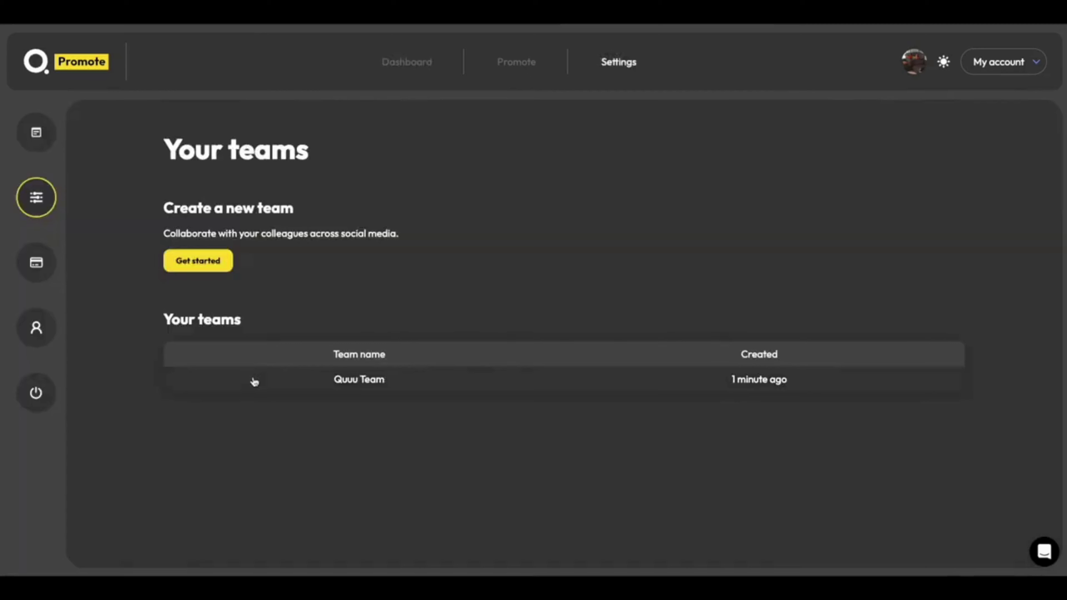
click(254, 380)
scroll(254, 380, down, 7)
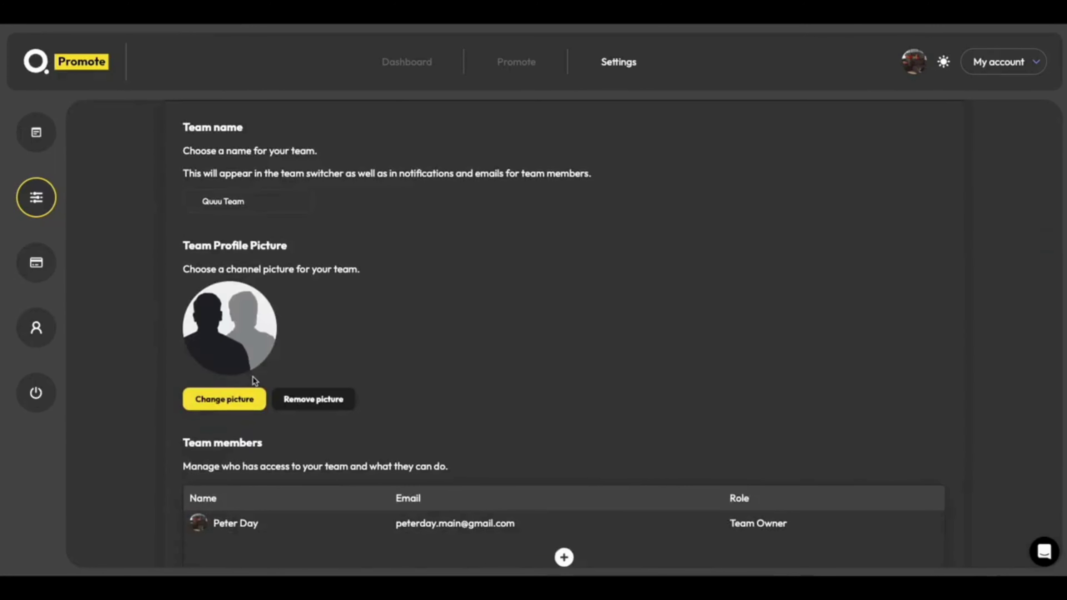
click(218, 399)
Step: Start inviting a new team member, then cancel the invitation
scroll(531, 382, down, 3)
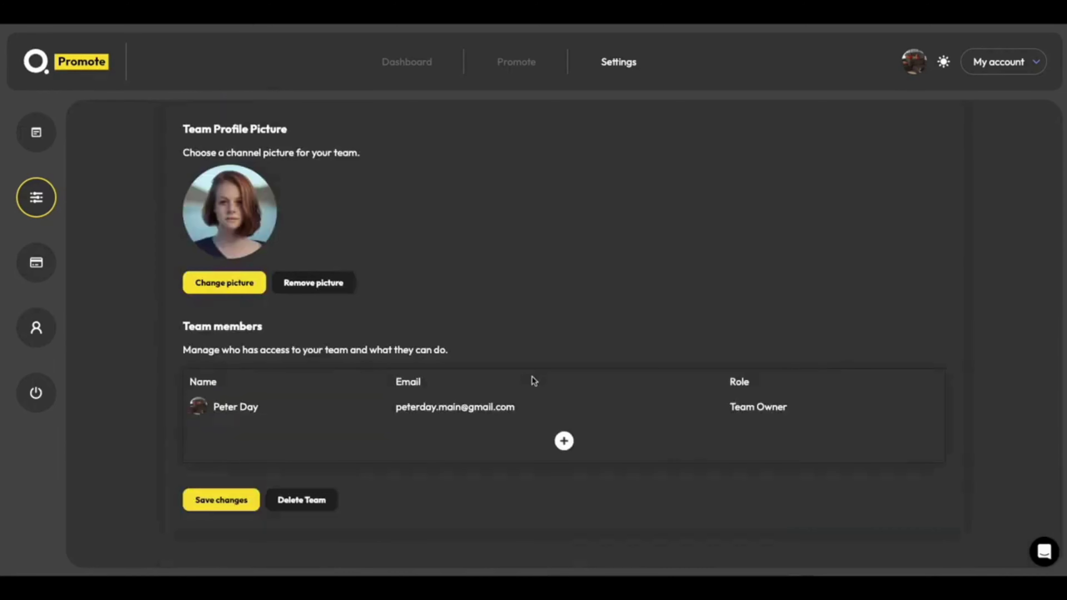
click(564, 441)
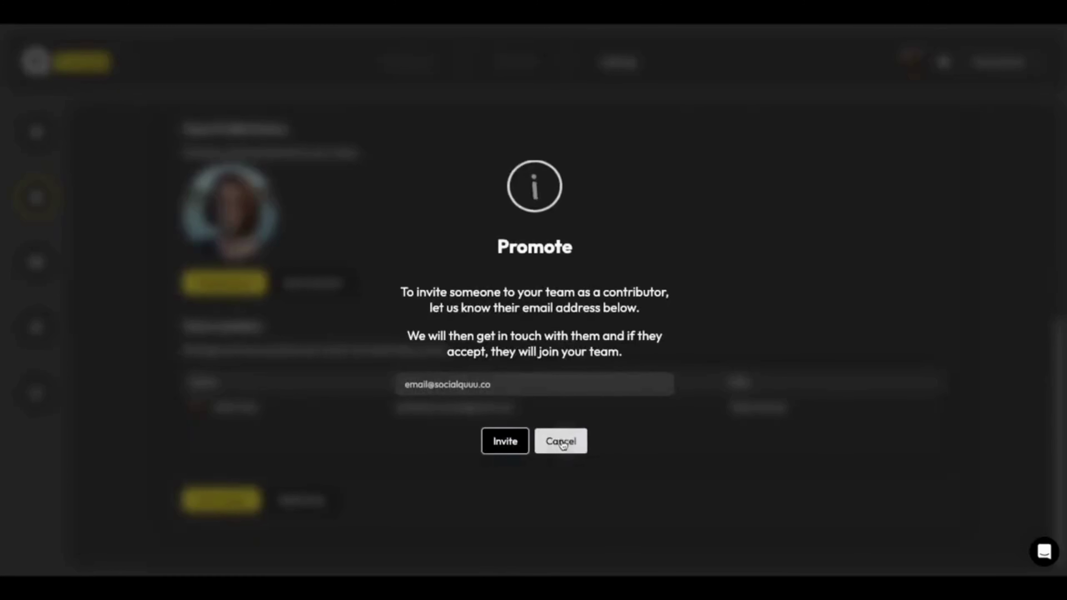
click(559, 451)
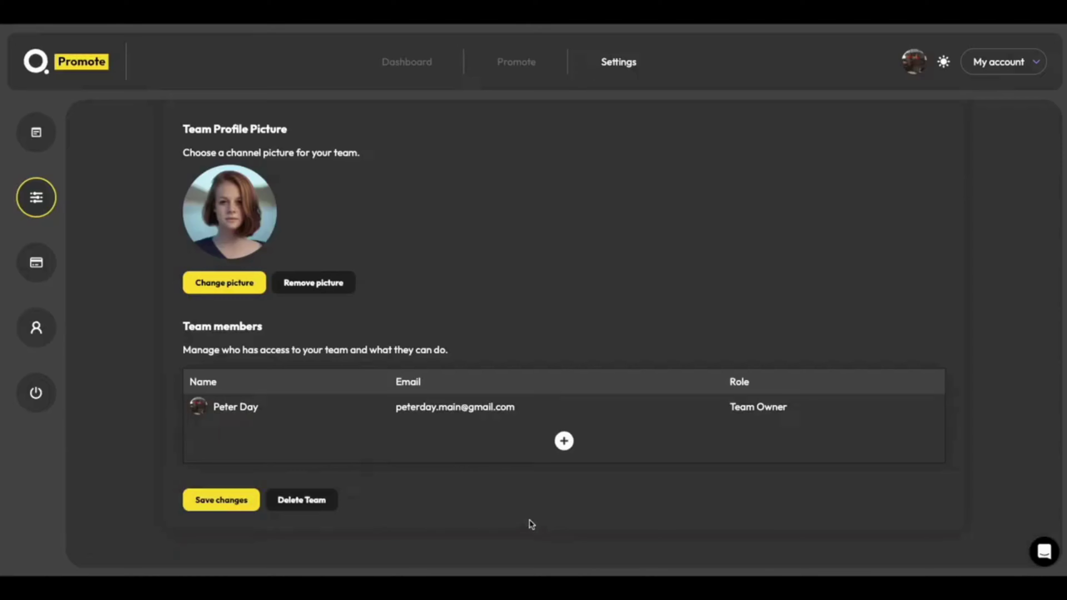
Step: Request deletion of the Quuu Team, then browse the 9to5Mac article feed on the Promote page
click(297, 500)
click(510, 62)
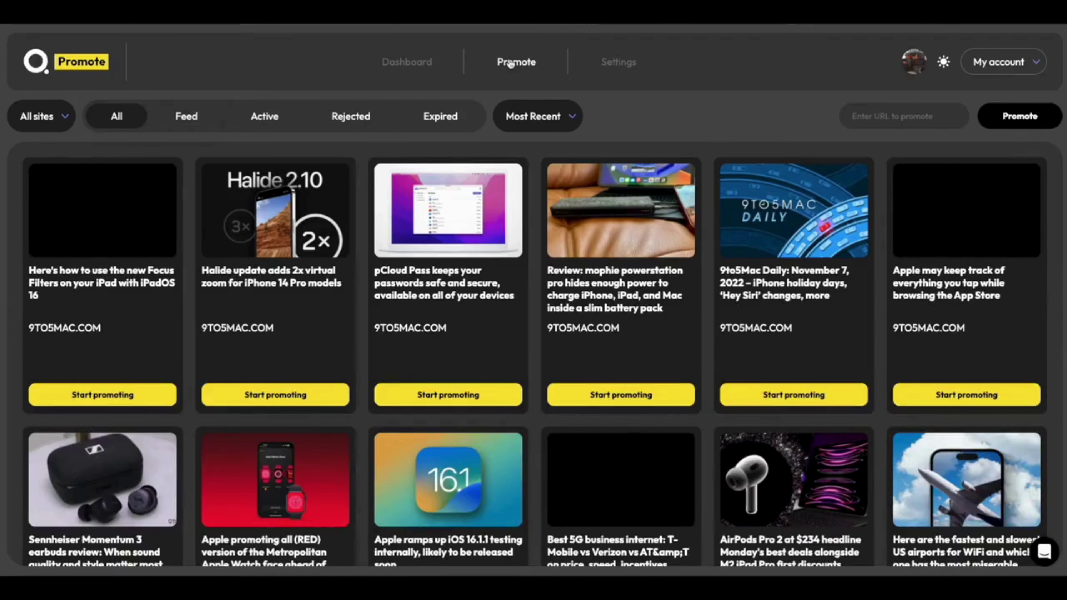
mouse_move(504, 204)
scroll(502, 200, down, 1)
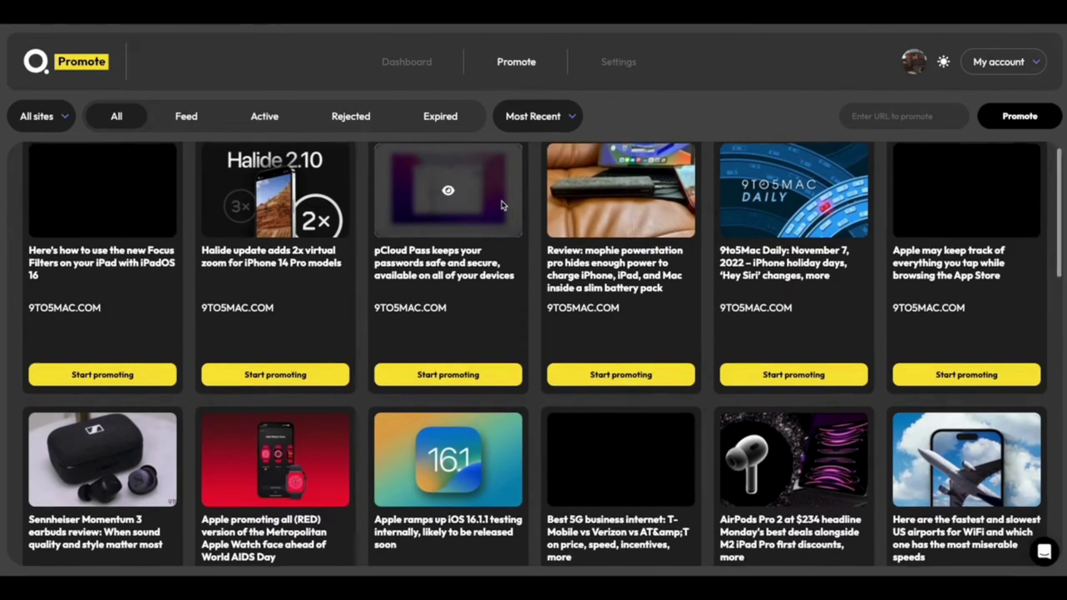
scroll(599, 235, down, 8)
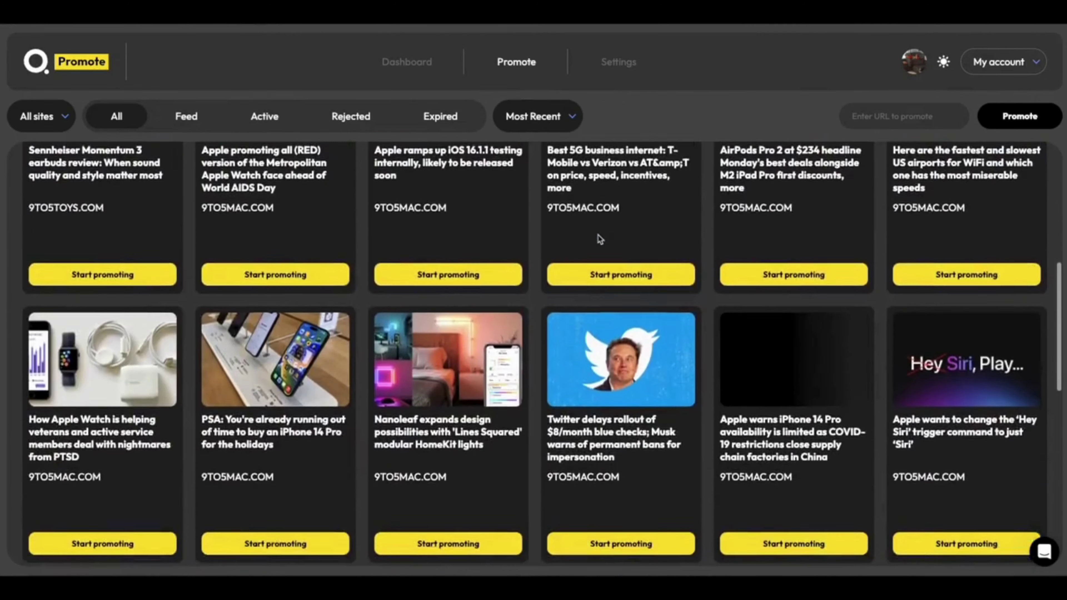
scroll(600, 238, down, 10)
scroll(597, 235, down, 8)
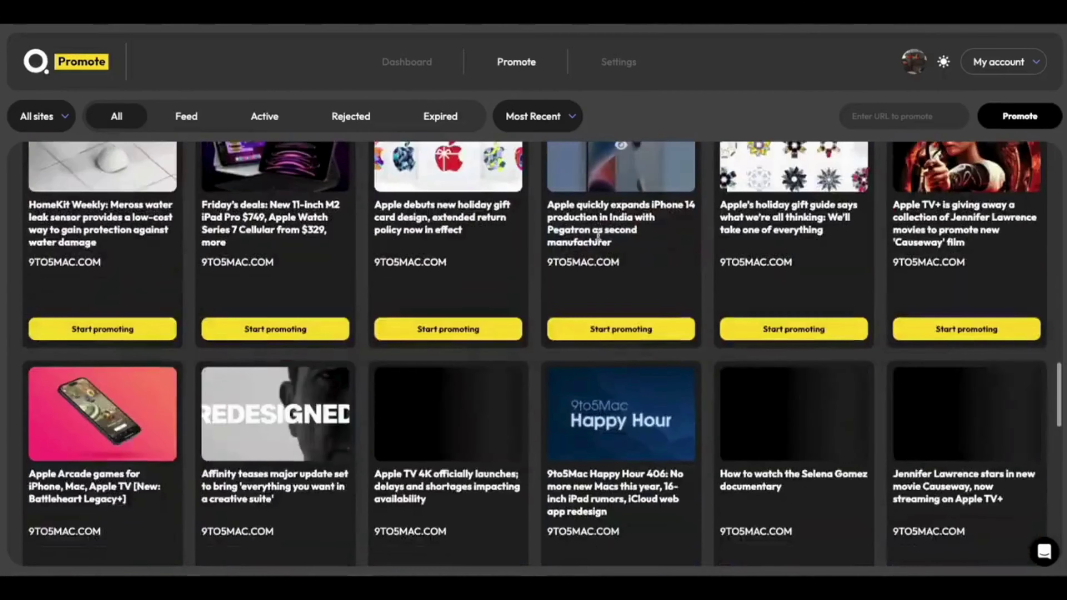
scroll(598, 236, down, 20)
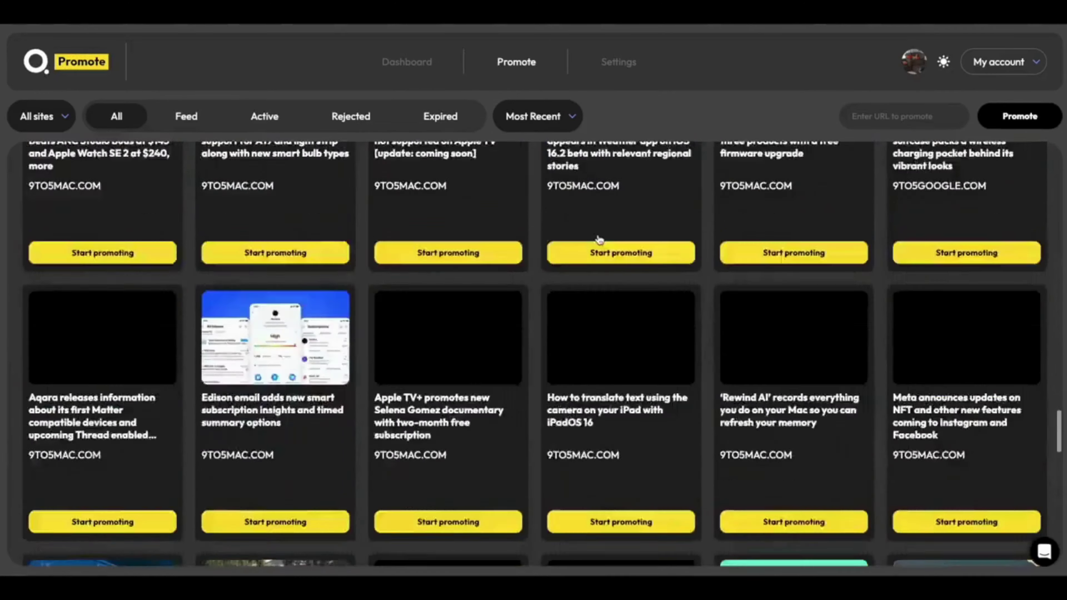
scroll(599, 240, up, 20)
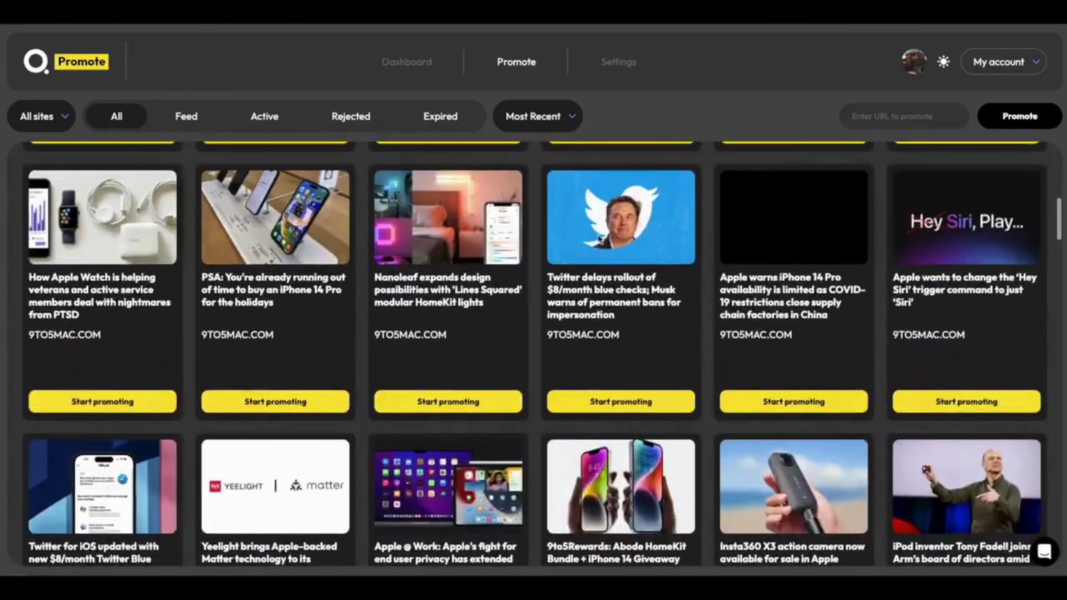
scroll(598, 240, up, 10)
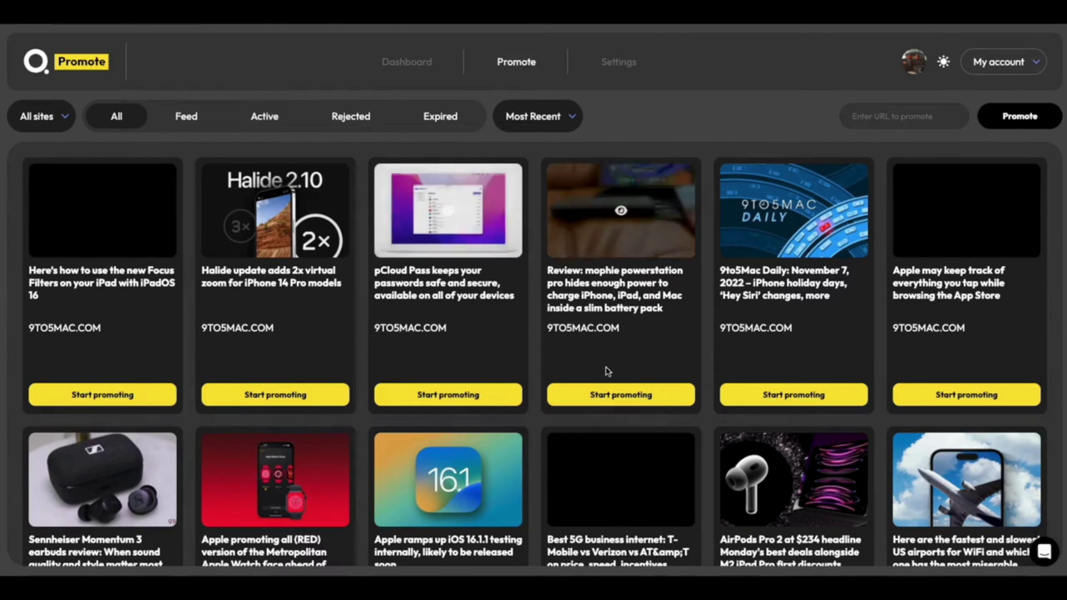
Step: Start a promotion for the pCloud Pass article
click(500, 399)
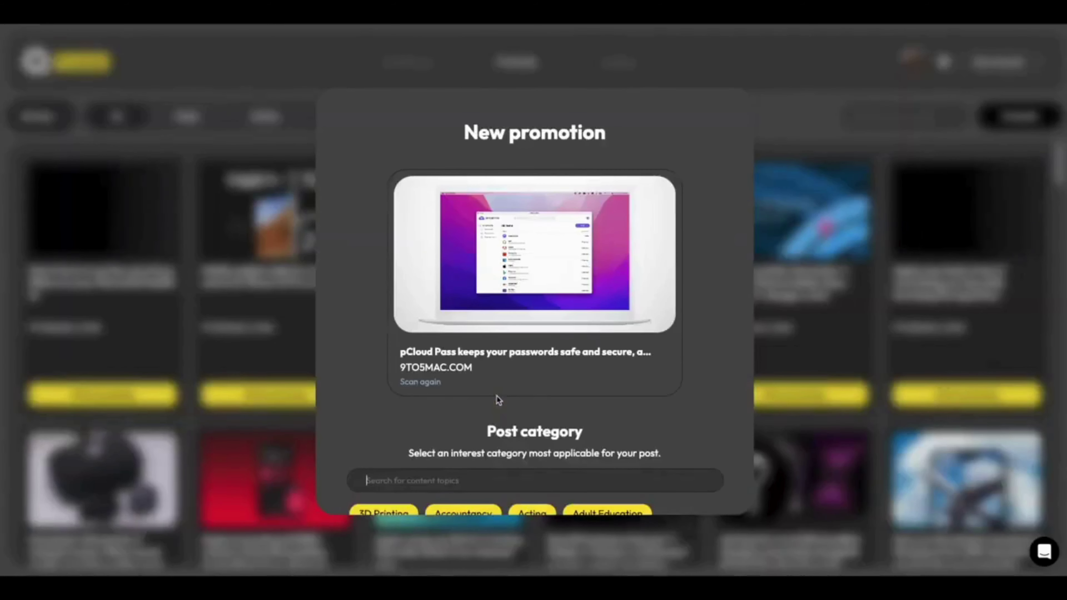
scroll(498, 399, down, 1)
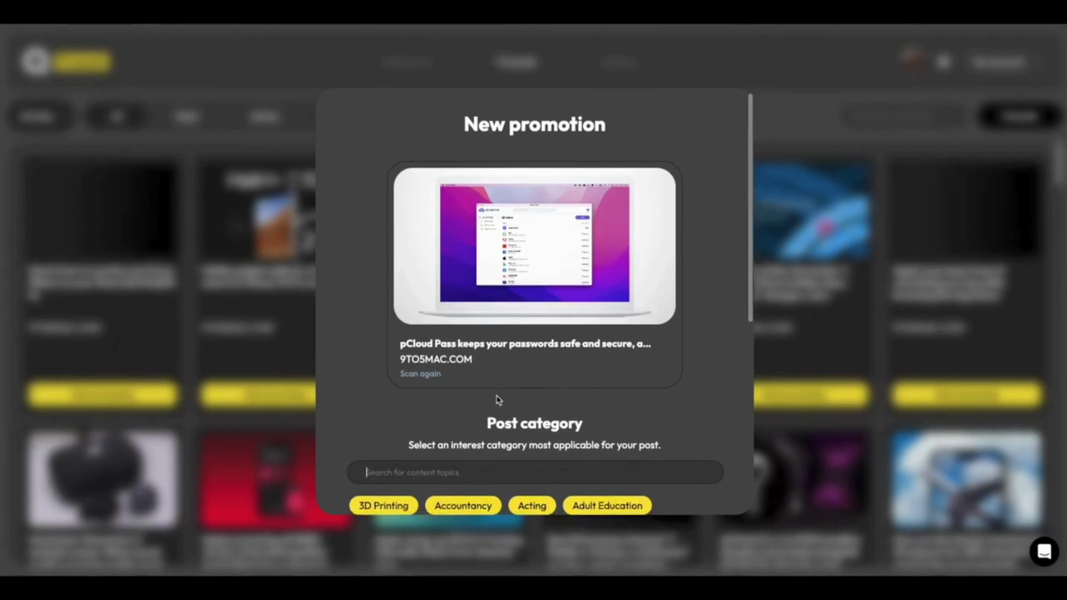
scroll(496, 395, up, 1)
scroll(496, 395, down, 5)
scroll(396, 284, down, 2)
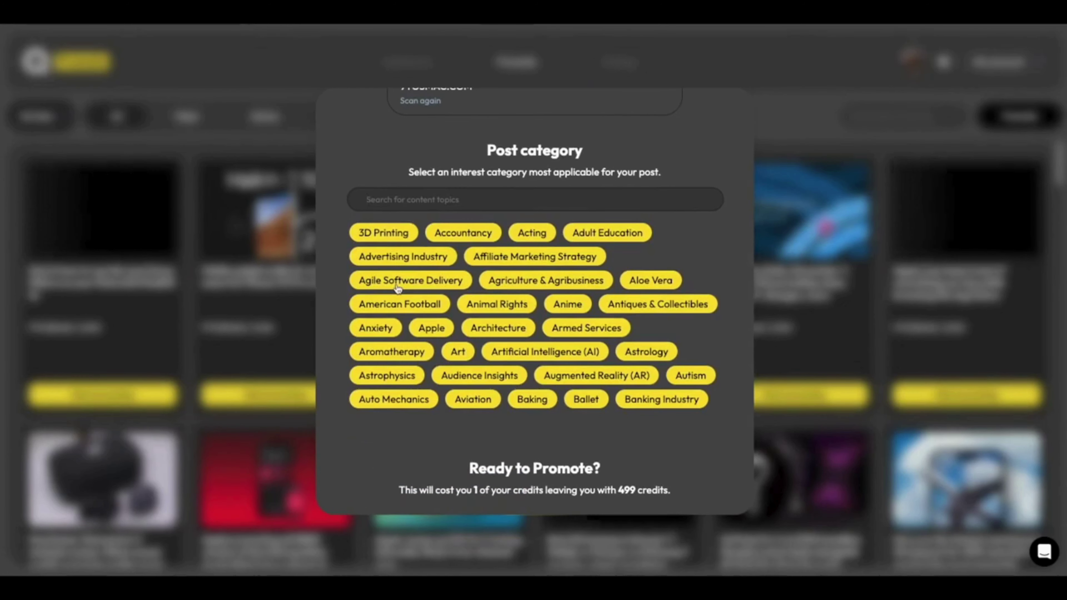
Step: Set the post category to Apple and confirm promoting the article for 1 credit
text(apple)
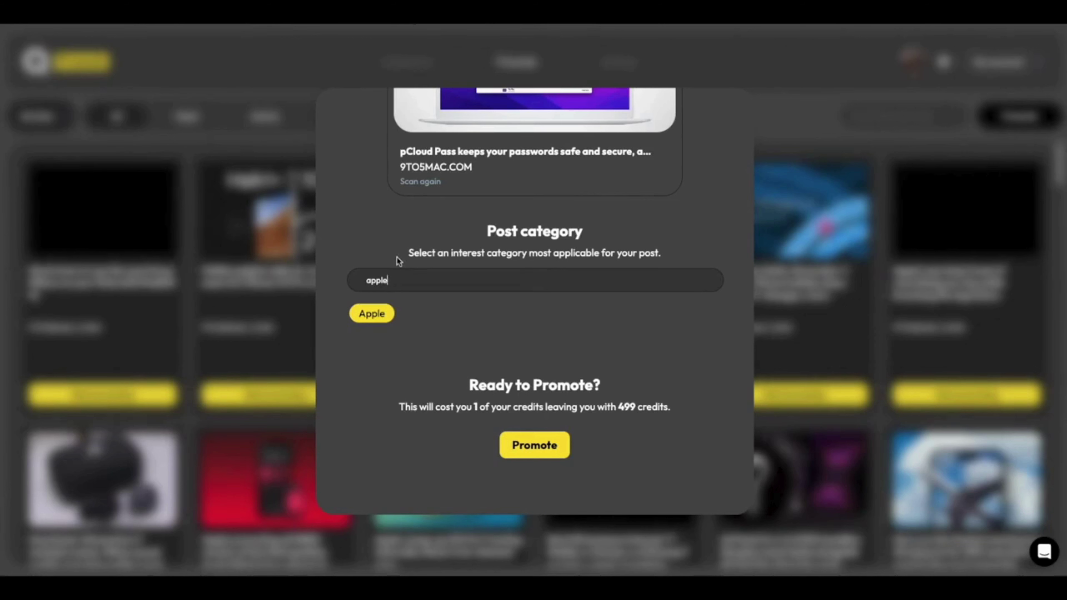
key(BackSpace)
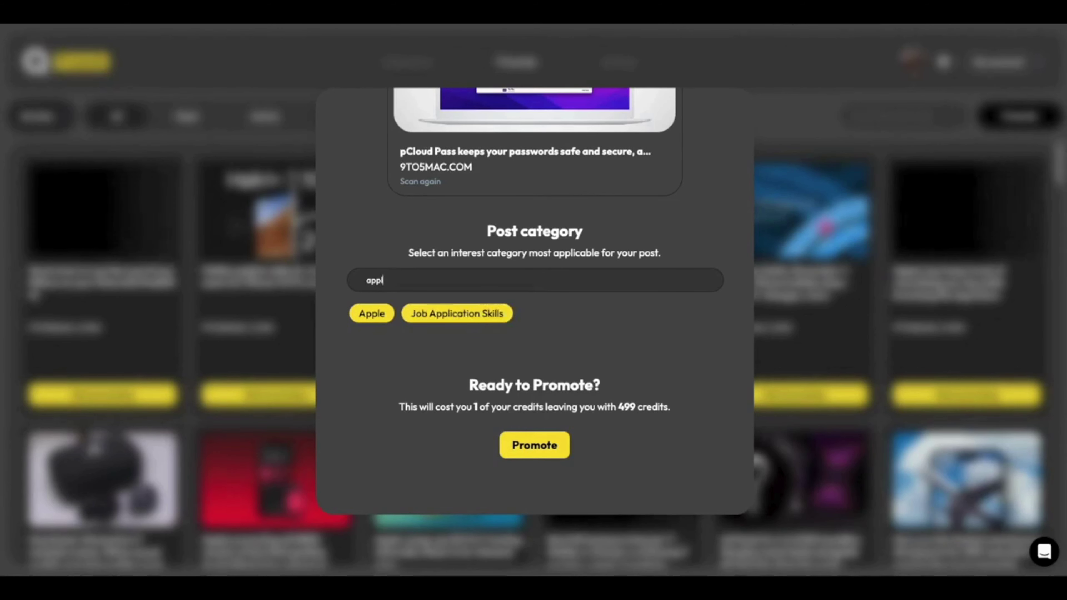
click(373, 313)
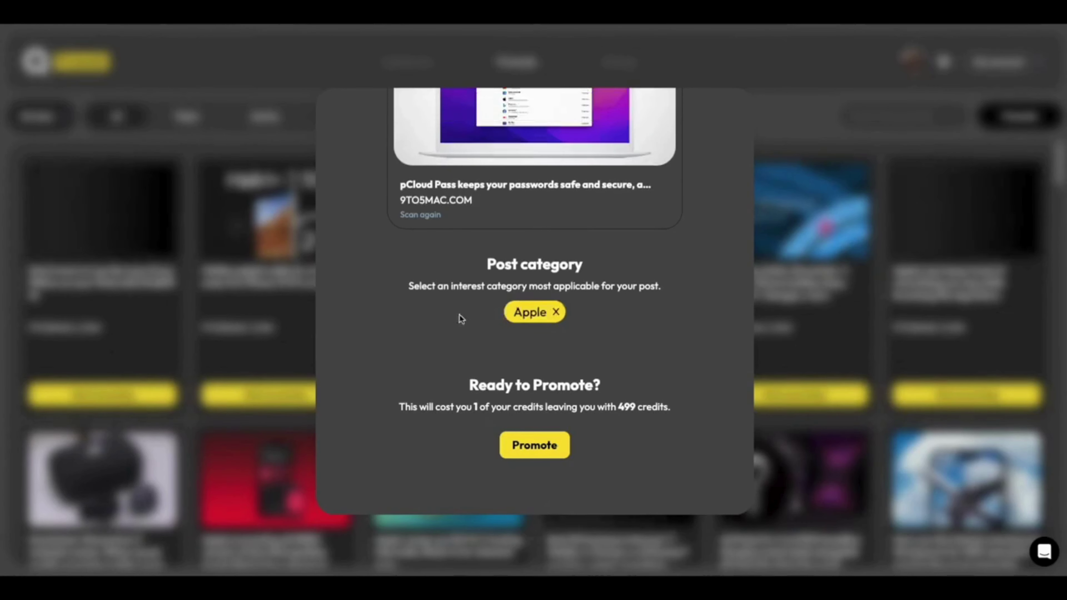
click(509, 313)
click(437, 280)
text(app)
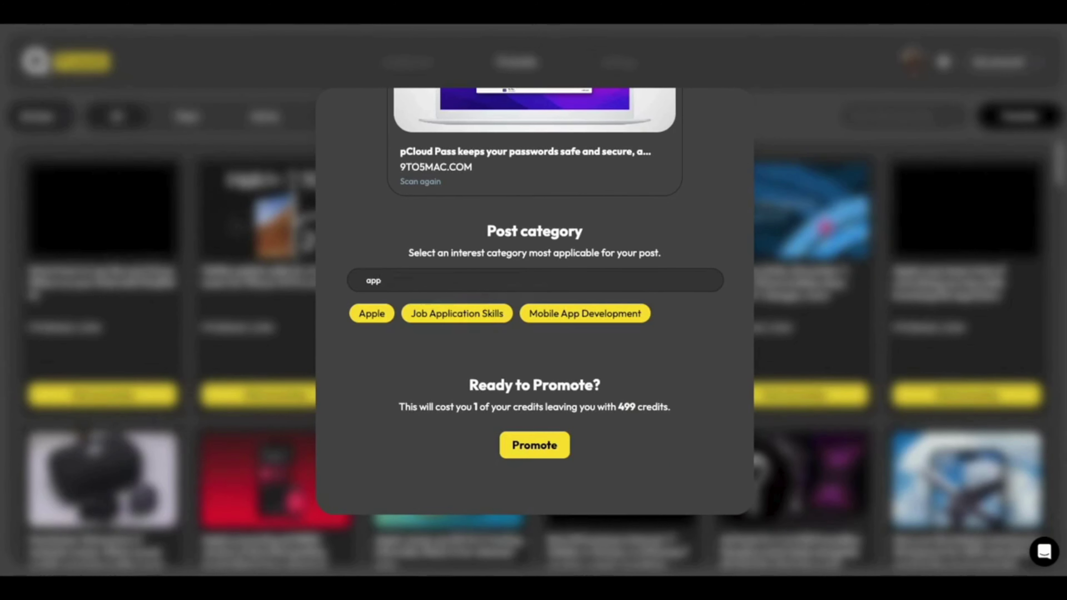
key(Return)
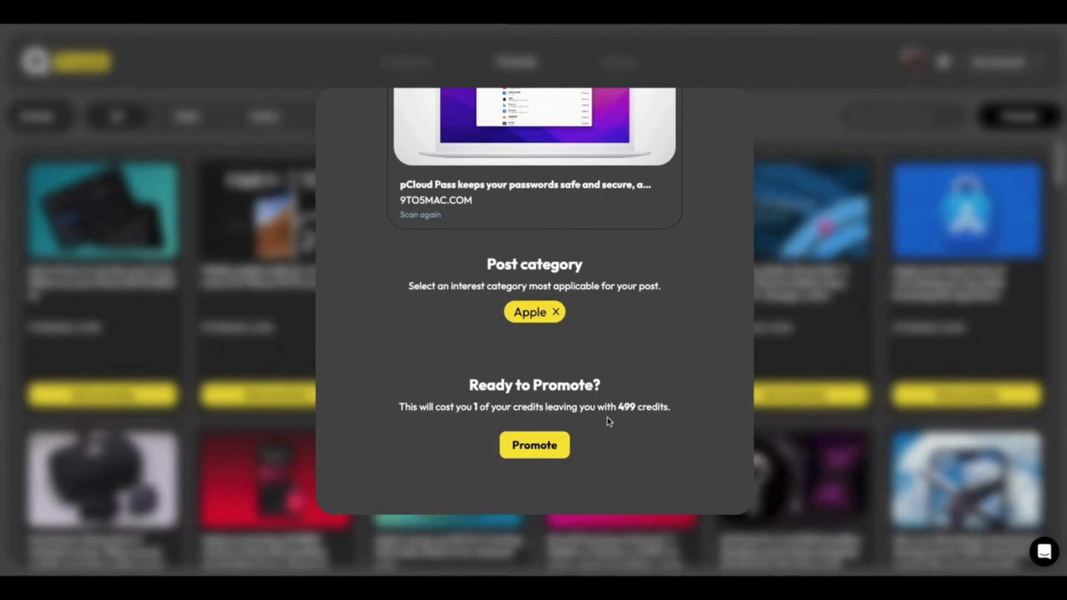
click(543, 441)
click(530, 396)
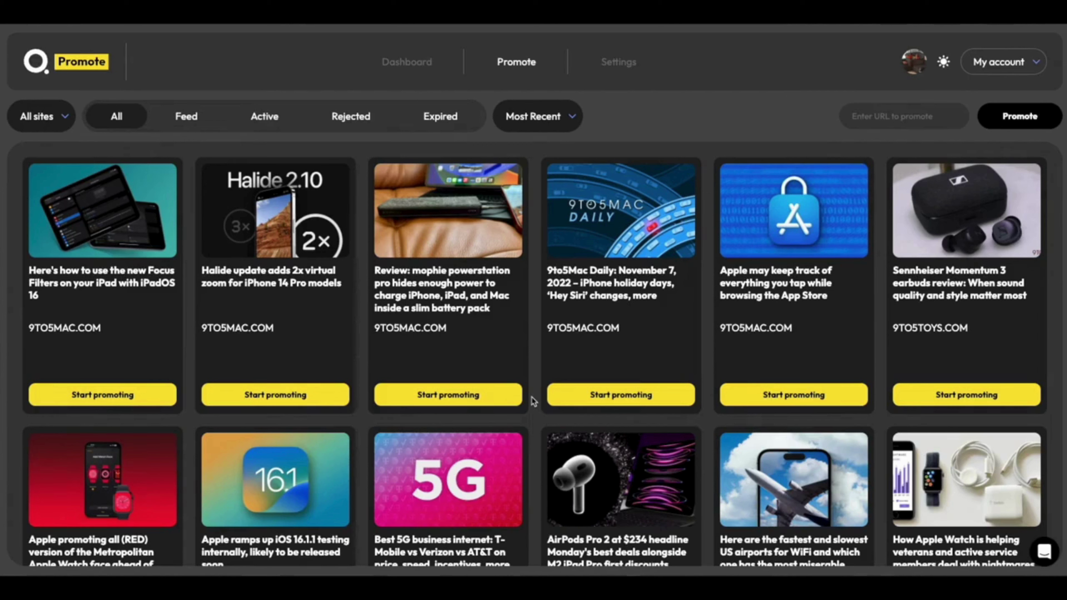
Step: Filter to active promotions, then view the dashboard's 1 active promotion and 1 click
click(264, 117)
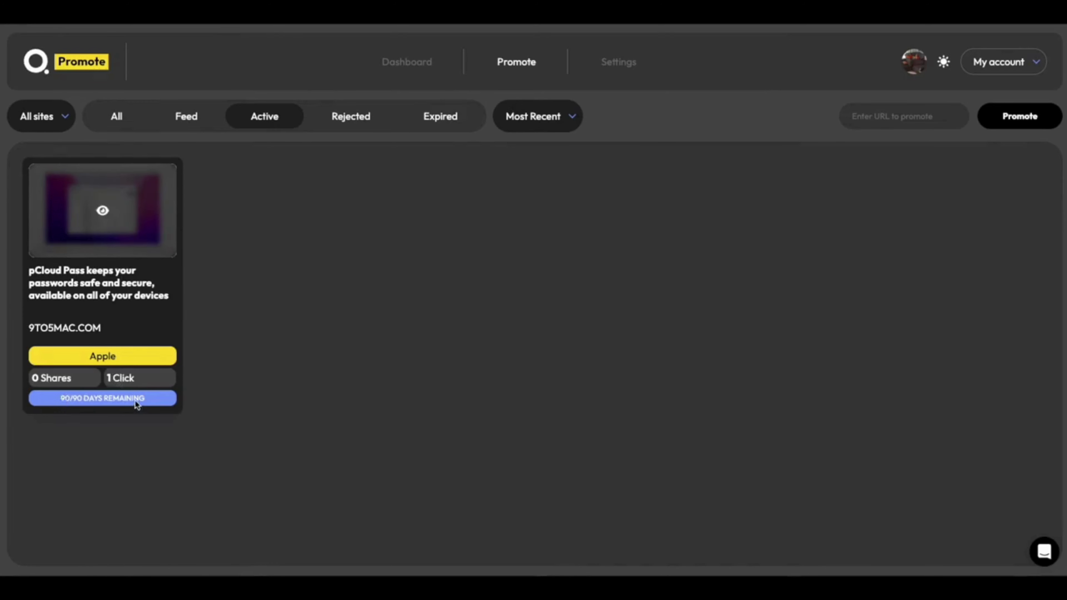
click(81, 63)
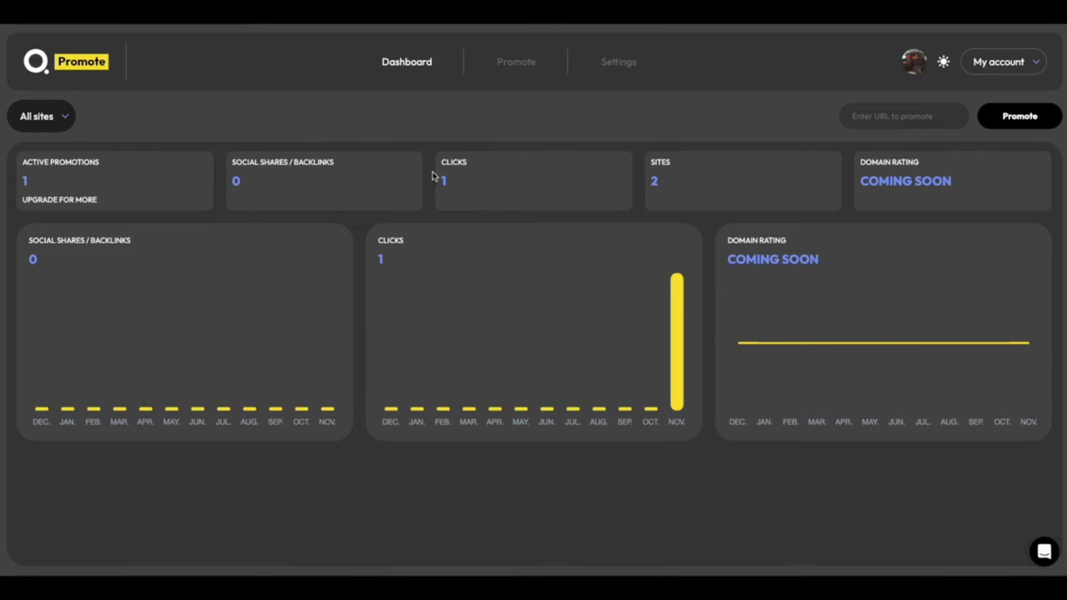
Step: Return to the Promote page and switch from the Active view to the Feed
click(508, 68)
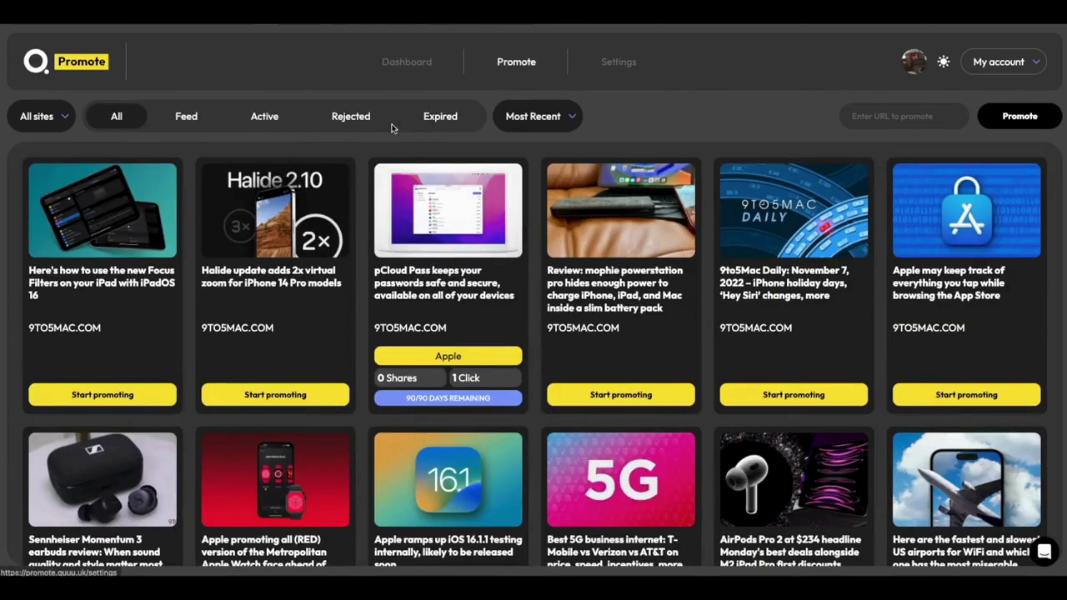
click(264, 117)
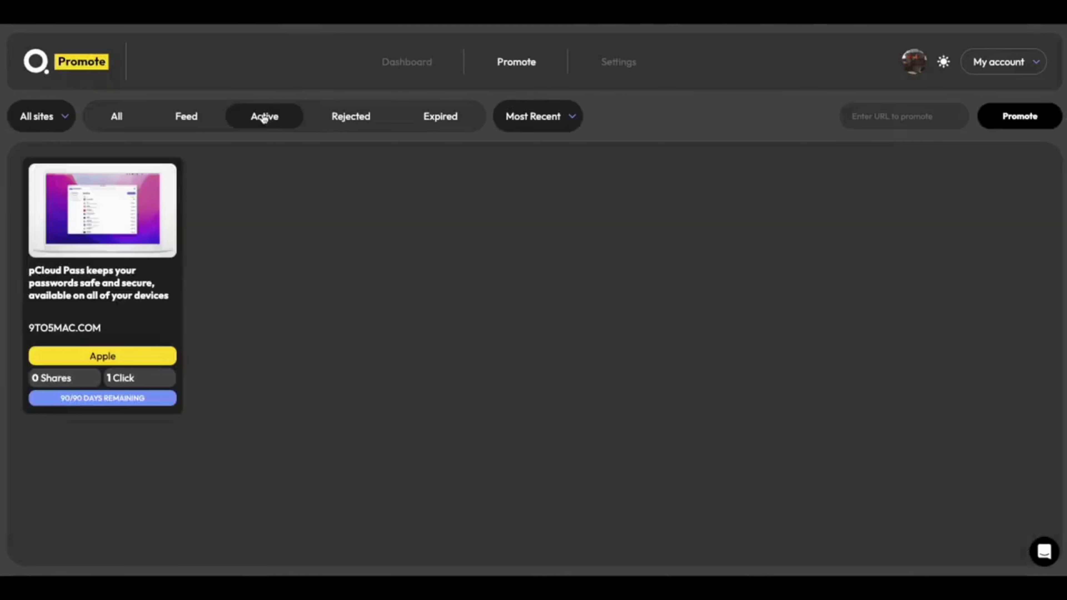
click(186, 120)
scroll(457, 294, down, 5)
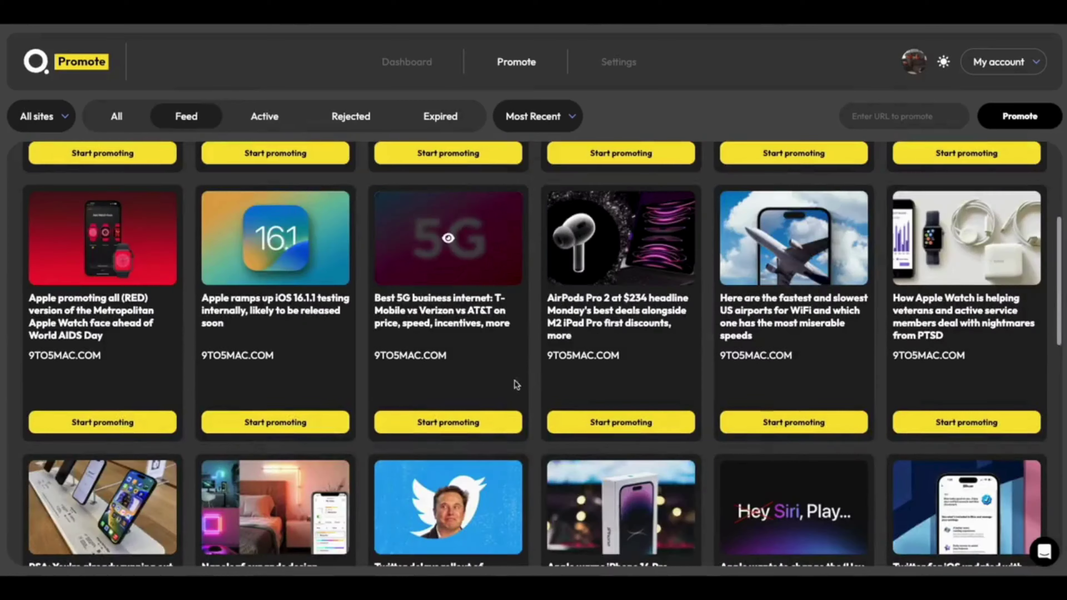
Step: Promote the AirPods Pro 2 $234 deals article under the Apple category and confirm
click(567, 423)
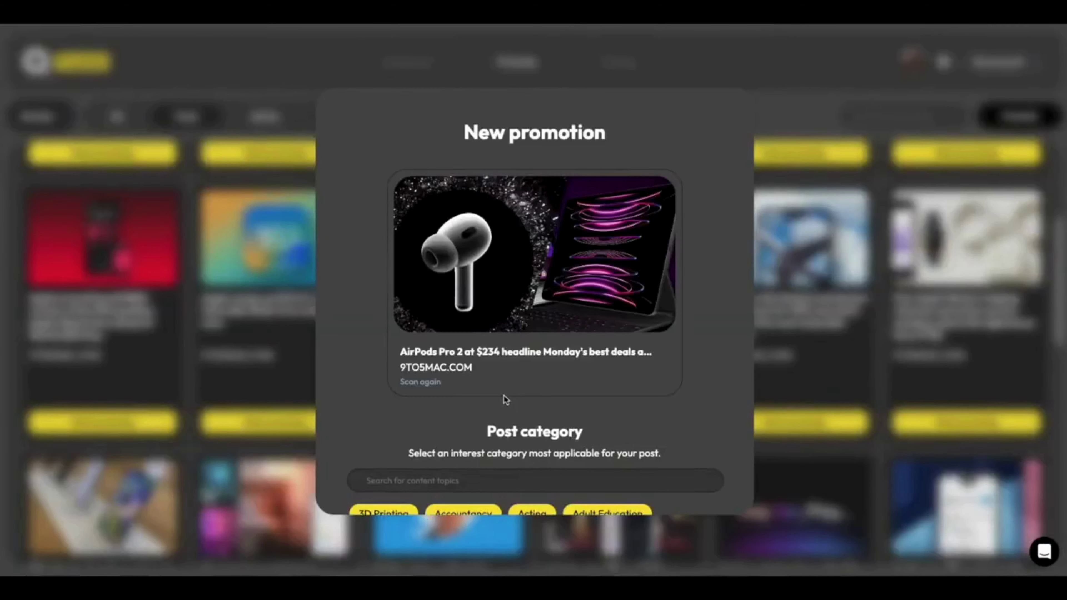
scroll(505, 399, down, 2)
text(a)
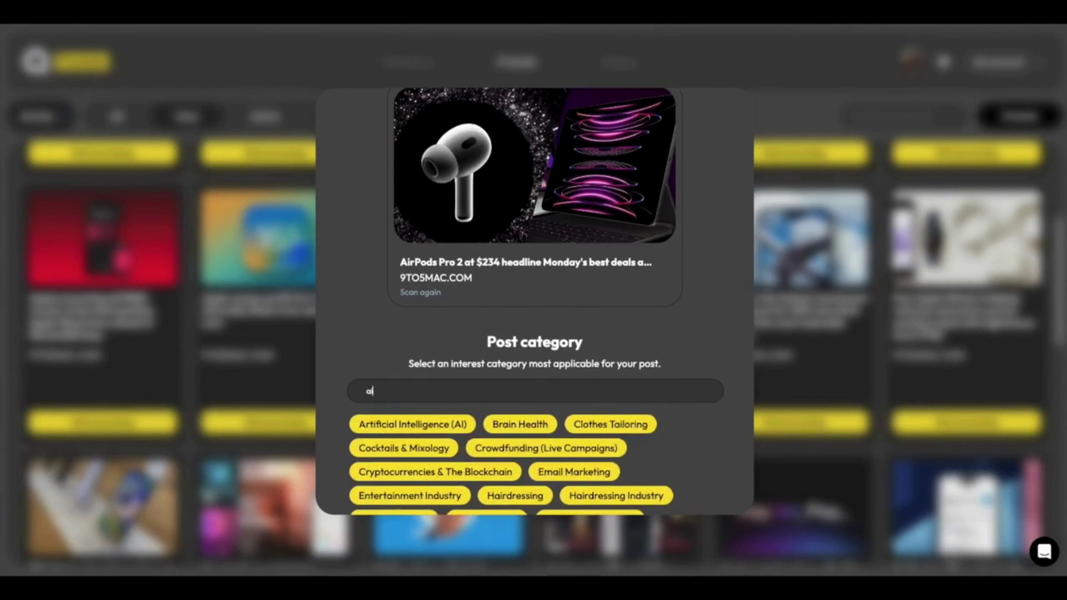
text(pple)
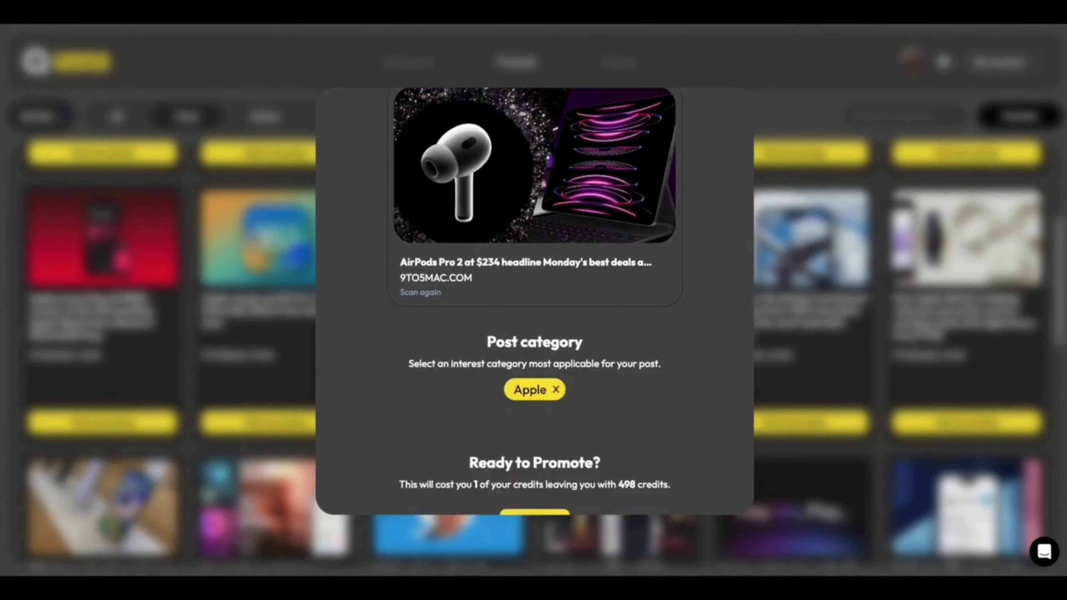
scroll(614, 271, down, 2)
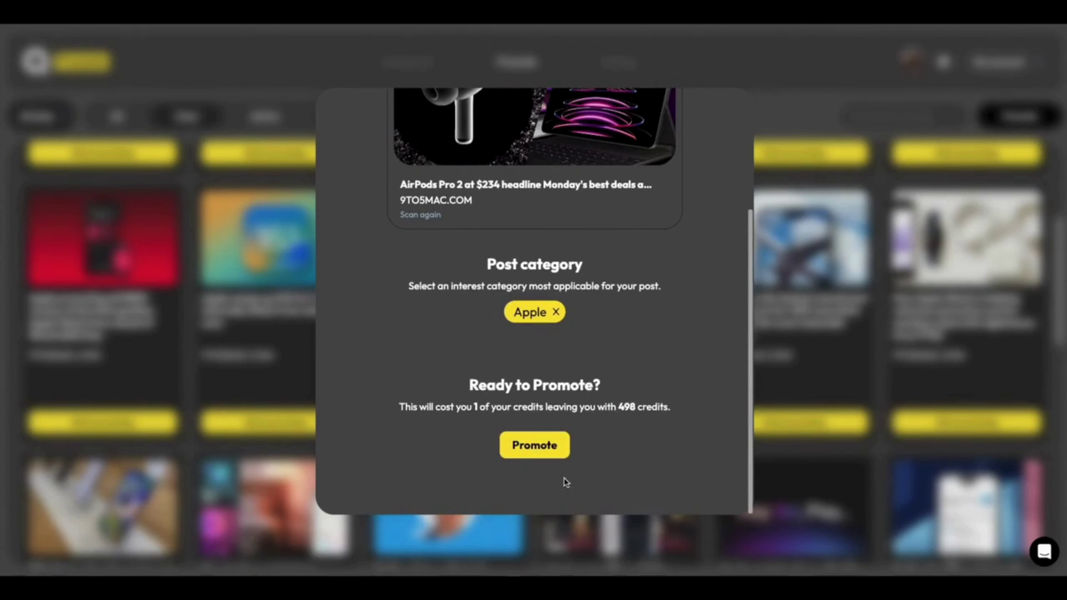
click(550, 448)
click(527, 399)
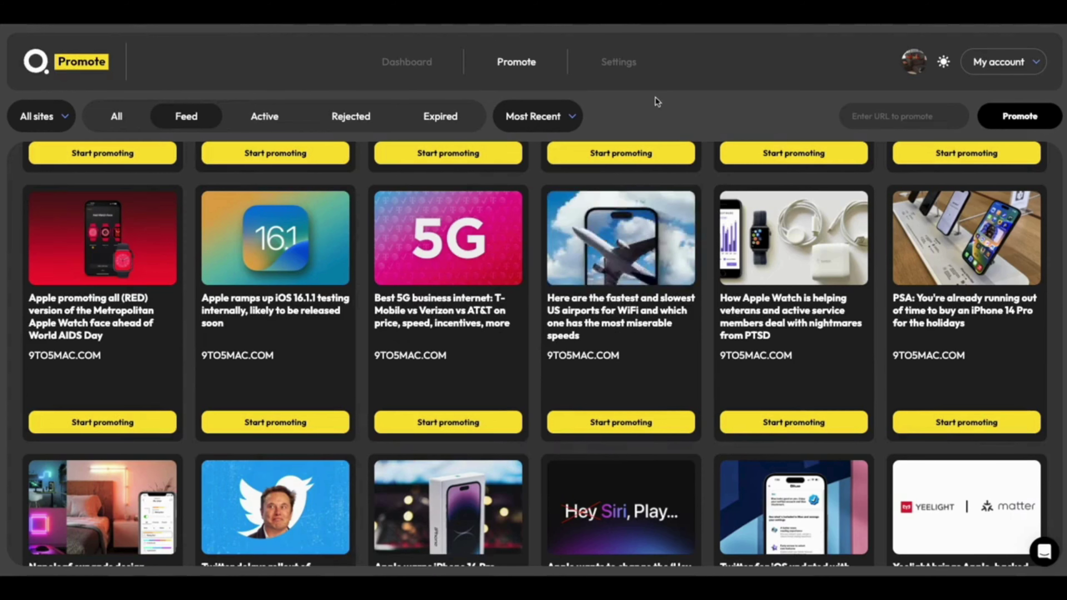
Step: Switch the promotion mode to Semi-automatic in Settings
click(625, 69)
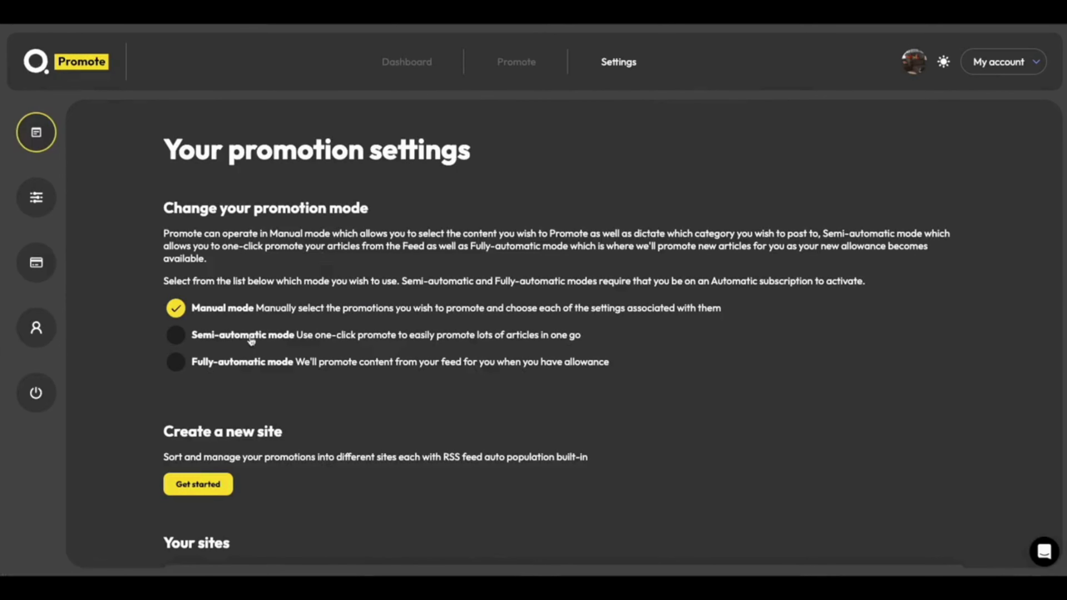
click(251, 336)
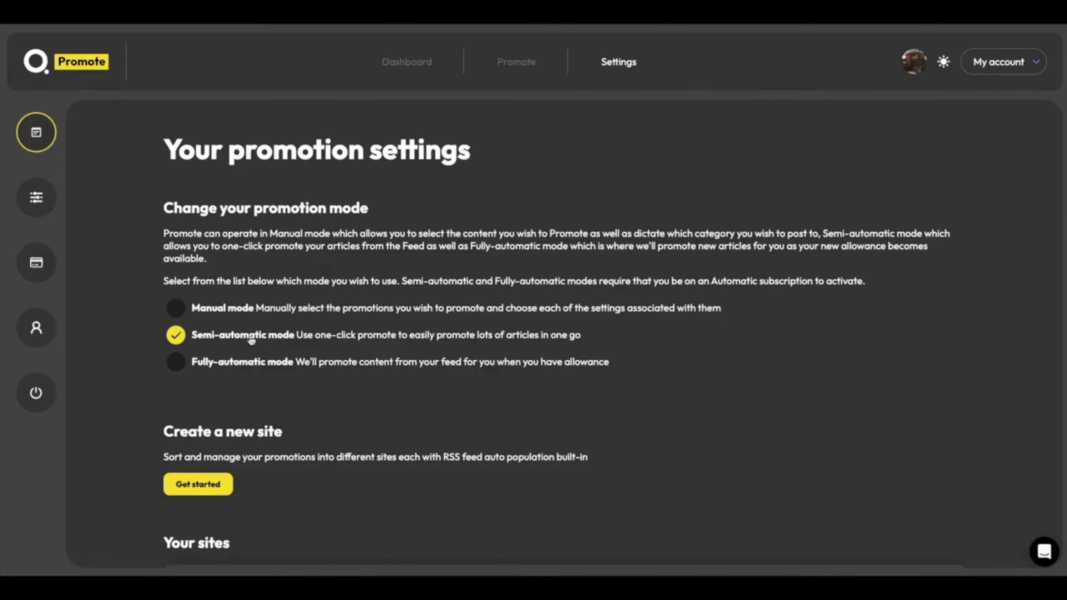
click(510, 68)
scroll(314, 259, down, 3)
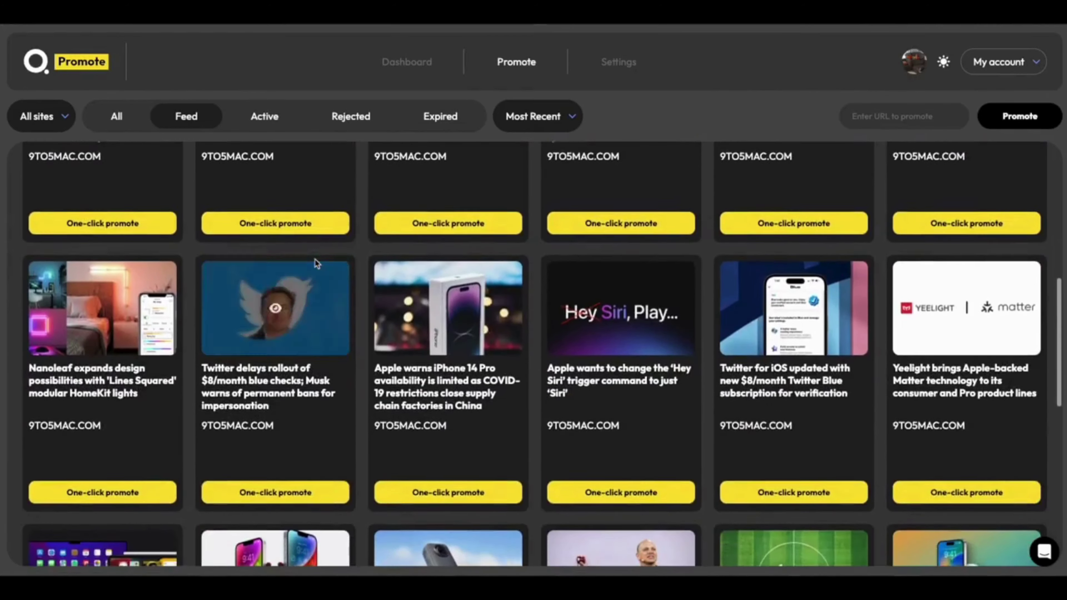
scroll(315, 264, down, 8)
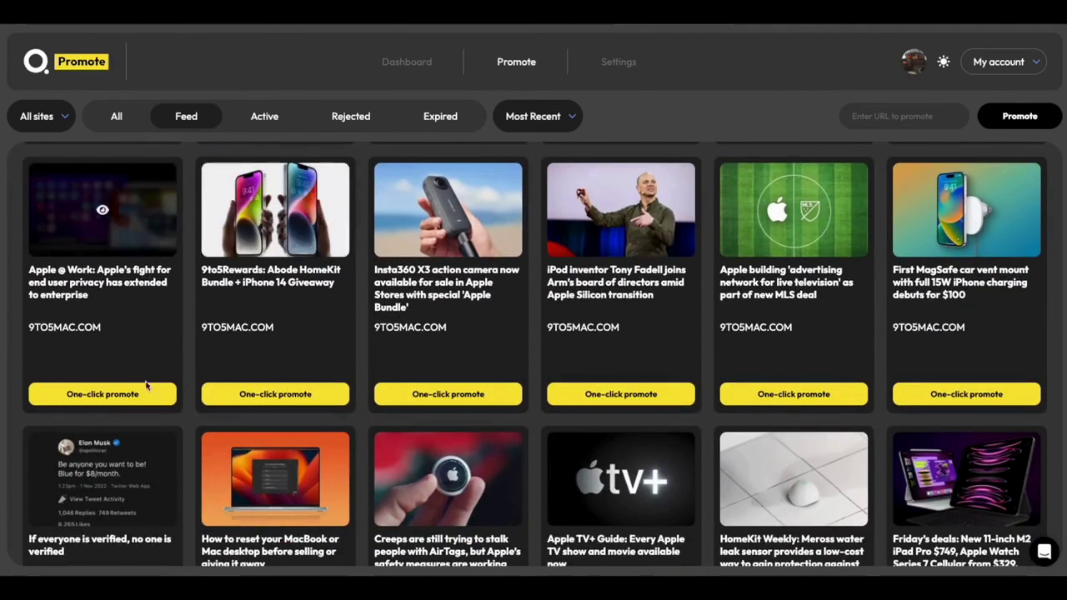
Step: One-click promote the Apple @ Work, 9to5Rewards, MagSafe car mount, MacBook reset and Selena Gomez articles
click(145, 399)
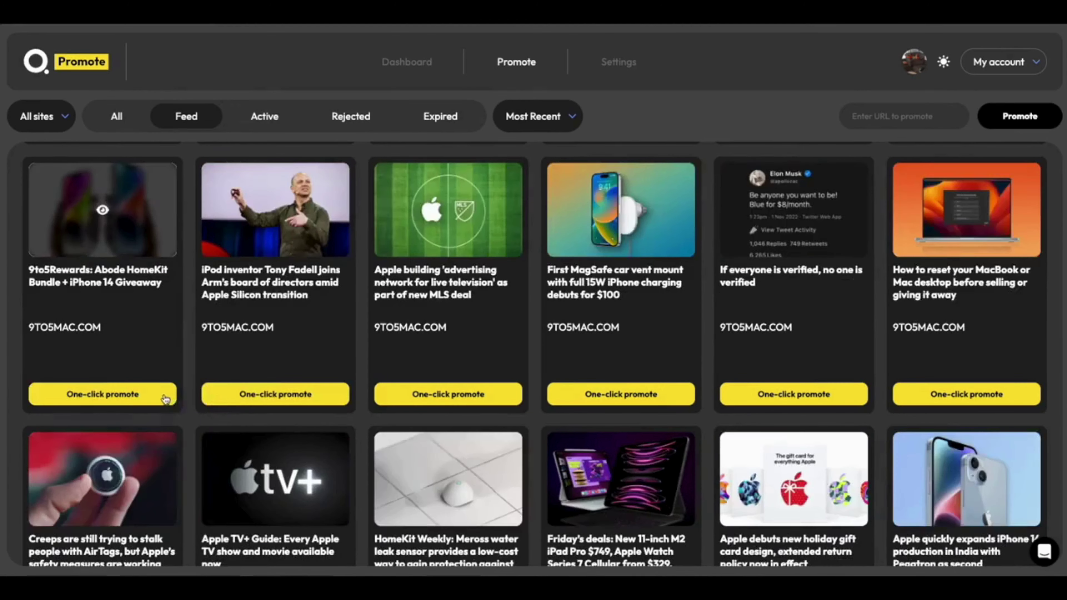
click(162, 397)
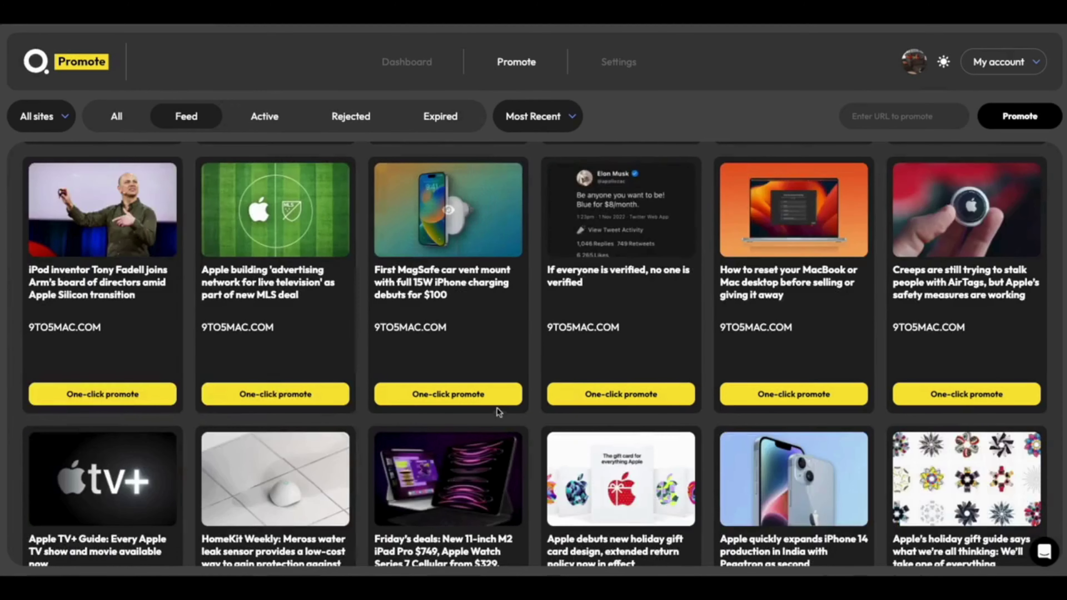
click(496, 401)
click(677, 398)
scroll(808, 378, down, 10)
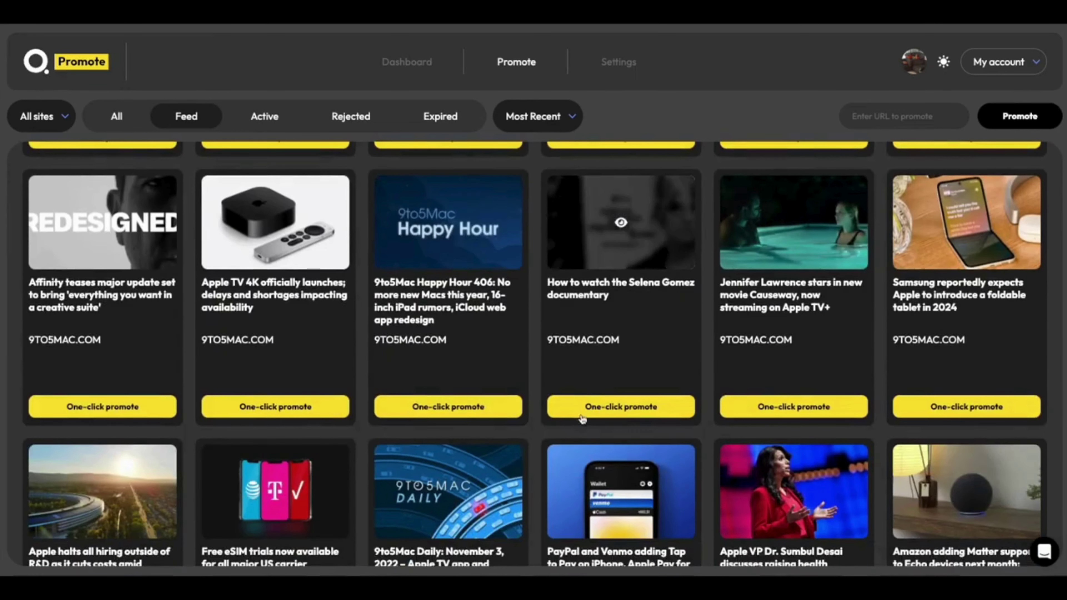
click(581, 416)
Step: One-click promote the Apple News weather, Aqara Matter and Jony Ive articles
scroll(320, 395, down, 5)
scroll(319, 385, down, 10)
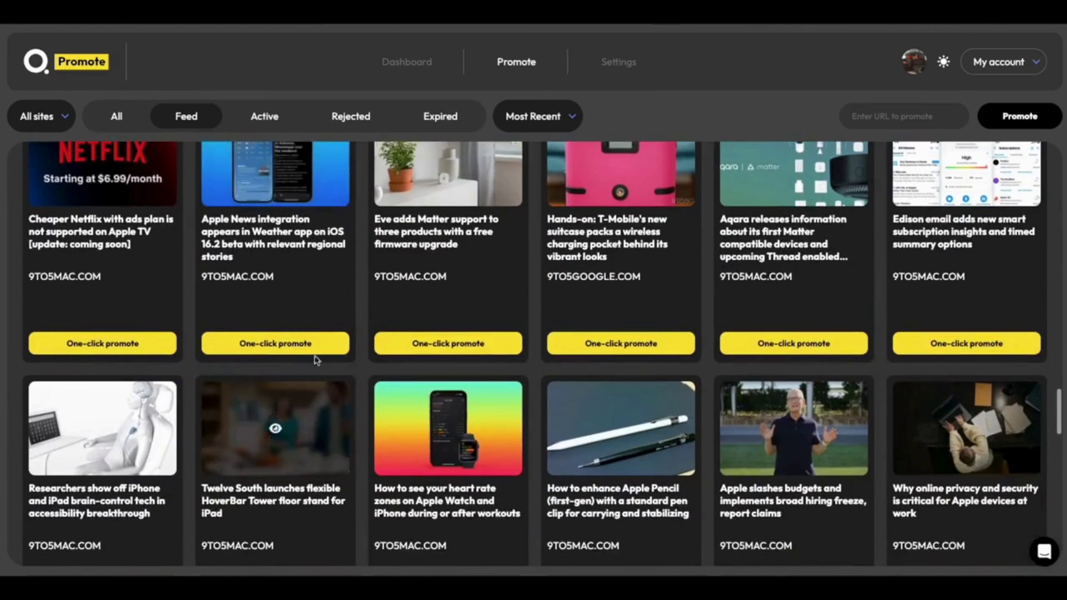
click(315, 349)
click(572, 353)
scroll(571, 349, down, 5)
scroll(576, 359, down, 5)
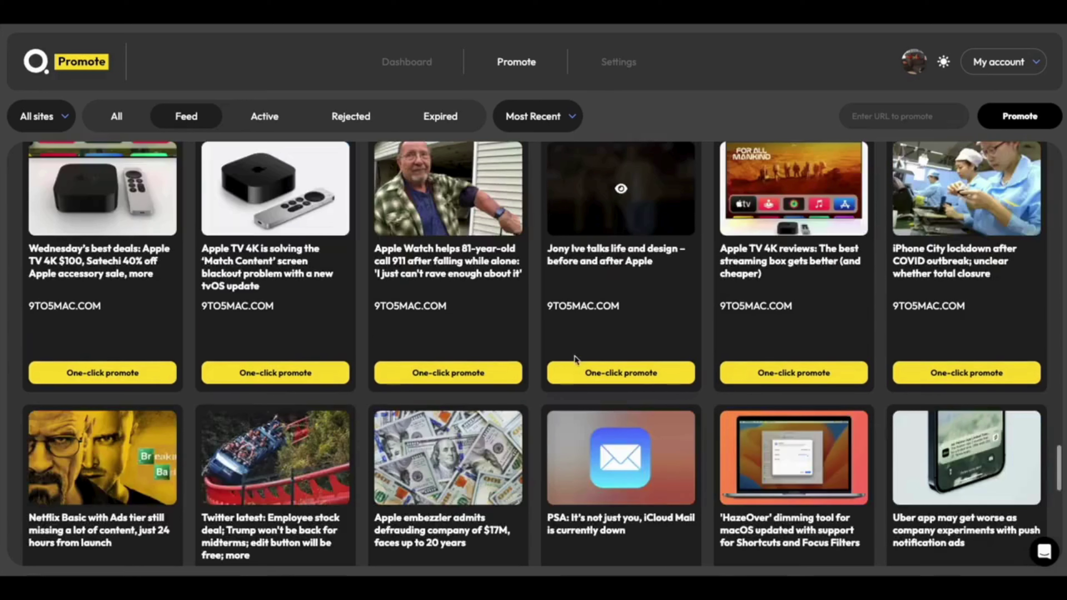
click(582, 370)
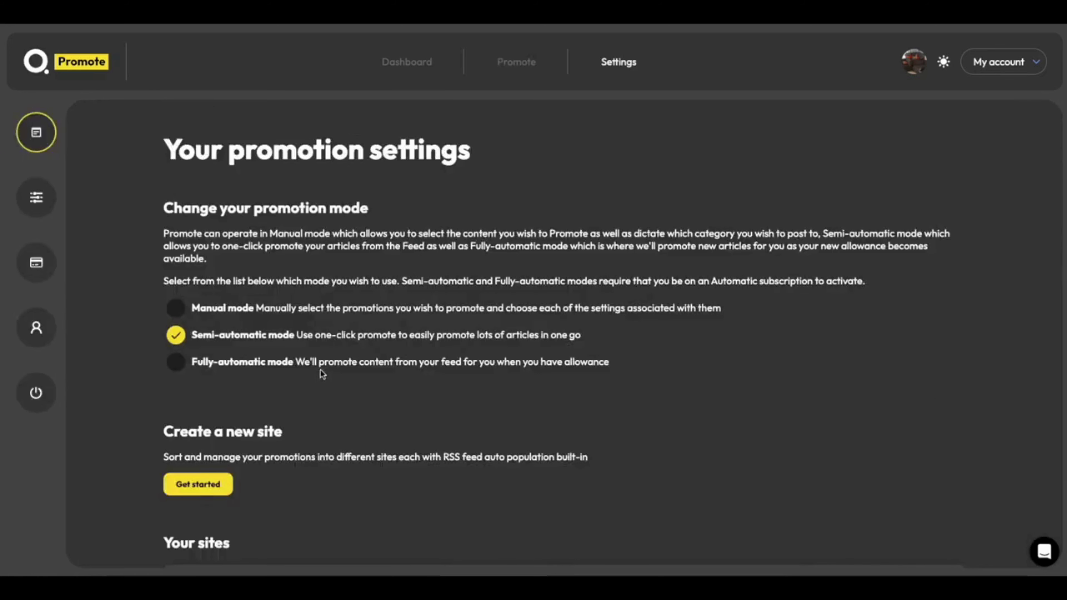
Step: Select Fully-automatic promotion mode, then check the dashboard showing 11 active promotions
click(321, 369)
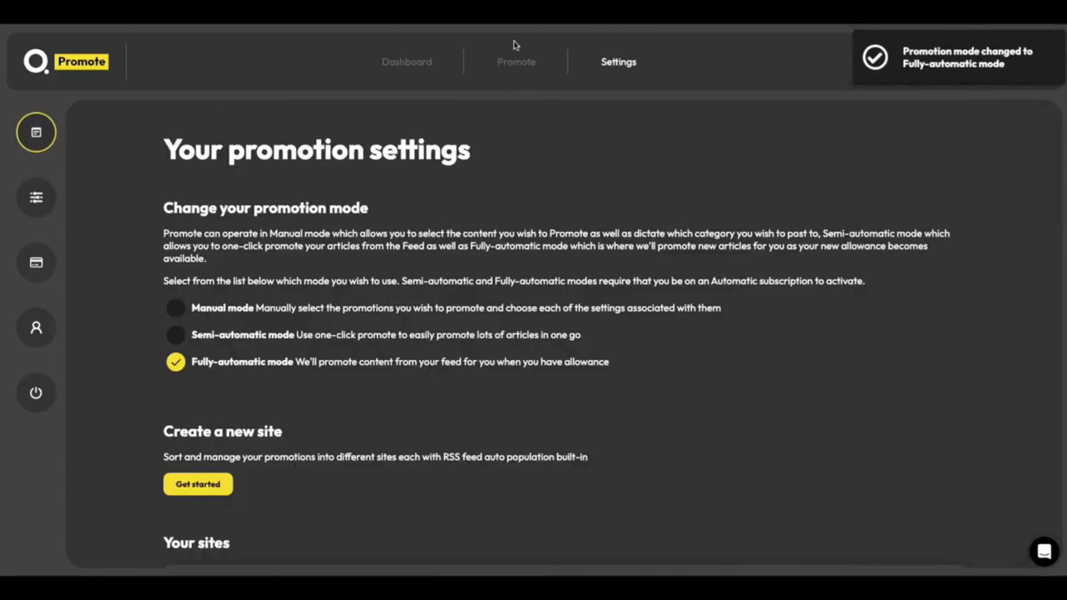
click(517, 62)
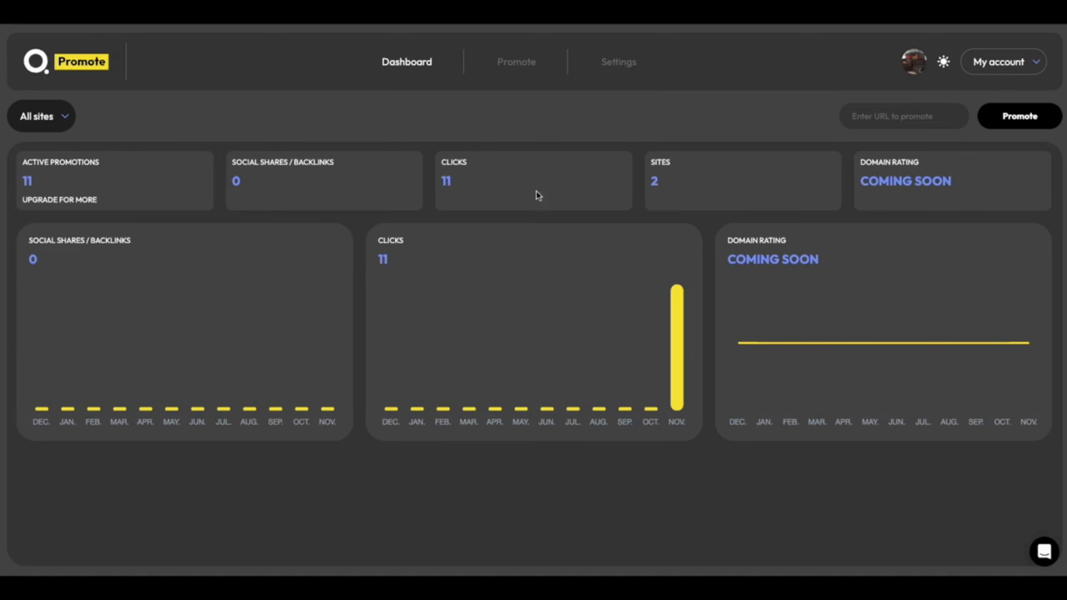
click(1042, 551)
click(912, 269)
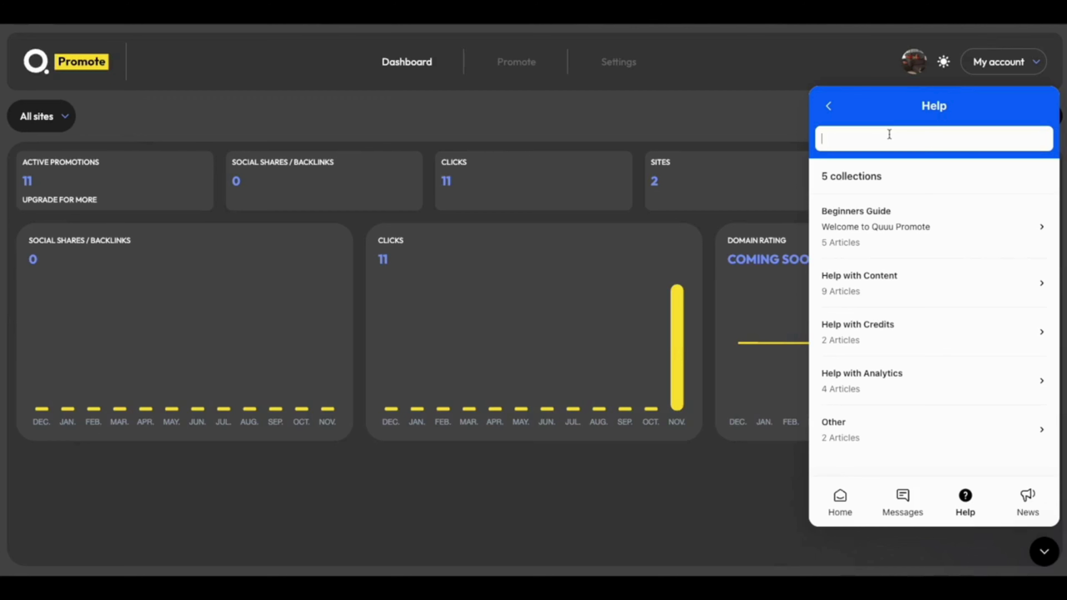
text(how do i promote?)
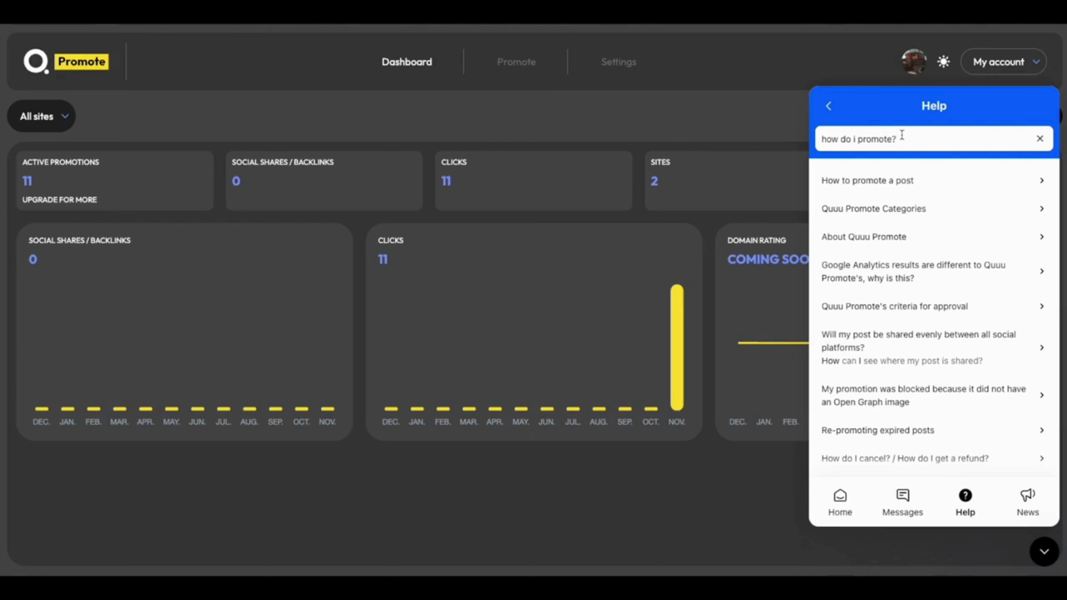
key(Escape)
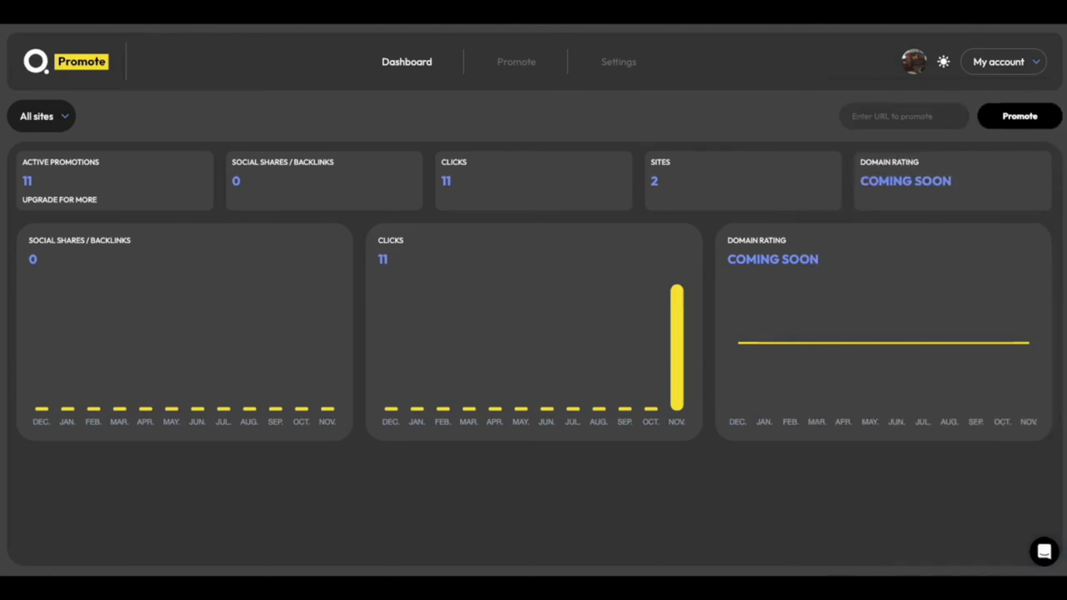